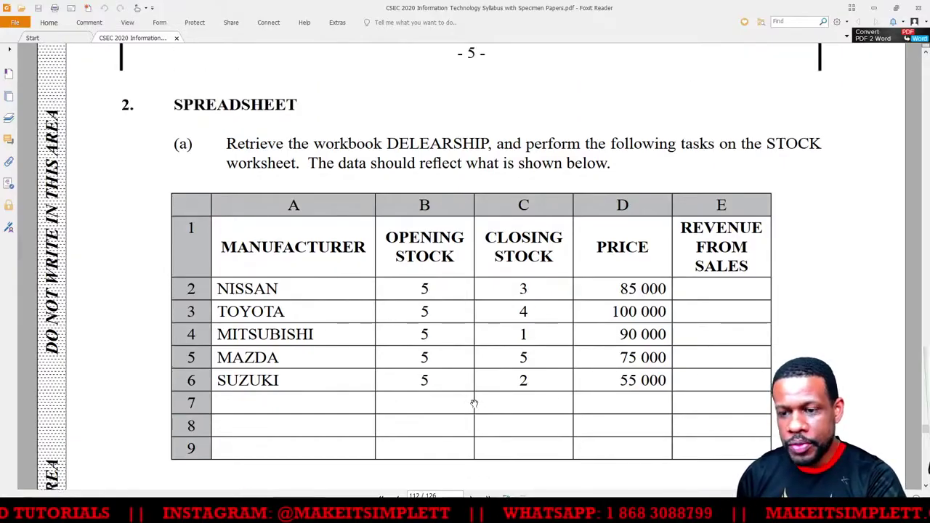
Read the PDF's SPREADSHEET stock table and task, then switch to Excel's Book1.
scroll(474, 403, down, 2)
scroll(474, 403, up, 2)
scroll(473, 404, down, 1)
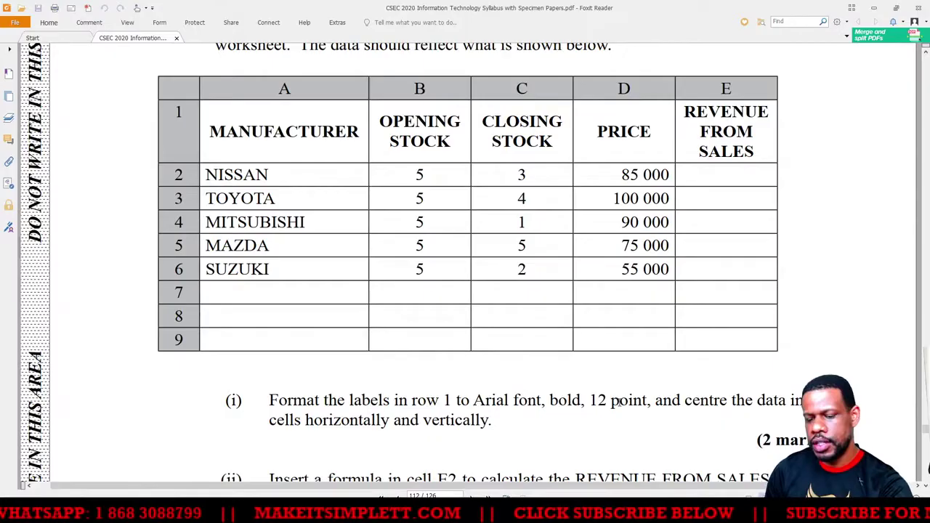
key(alt+Tab)
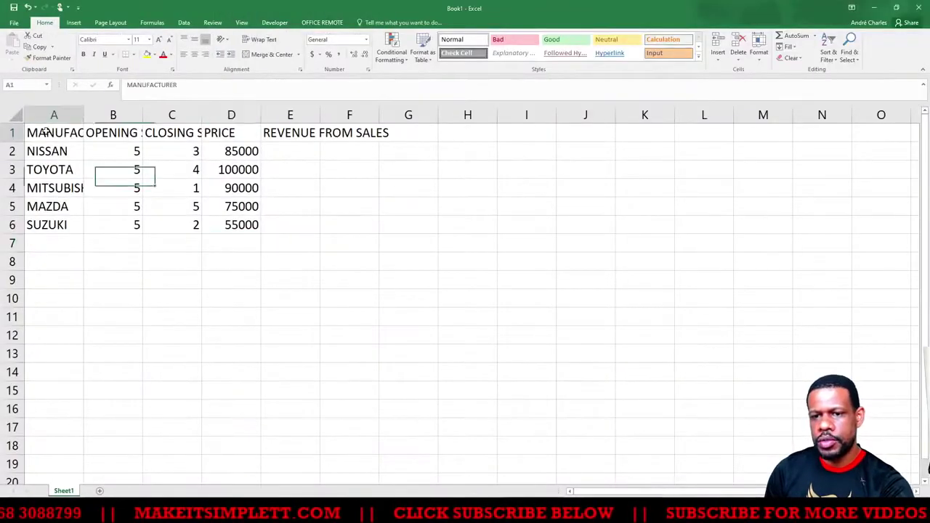
Make the row 1 labels in A1:F1 Arial, 12 point and bold.
drag(45, 132, 372, 135)
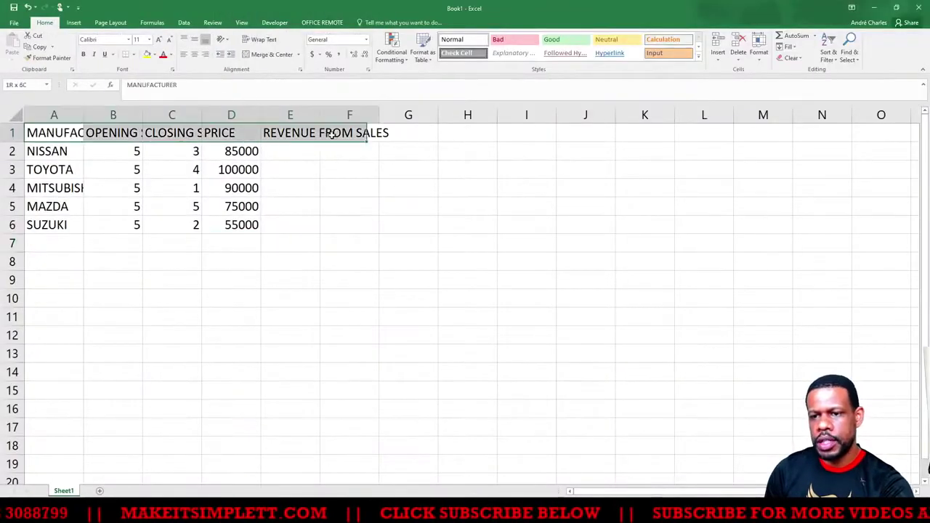
click(130, 43)
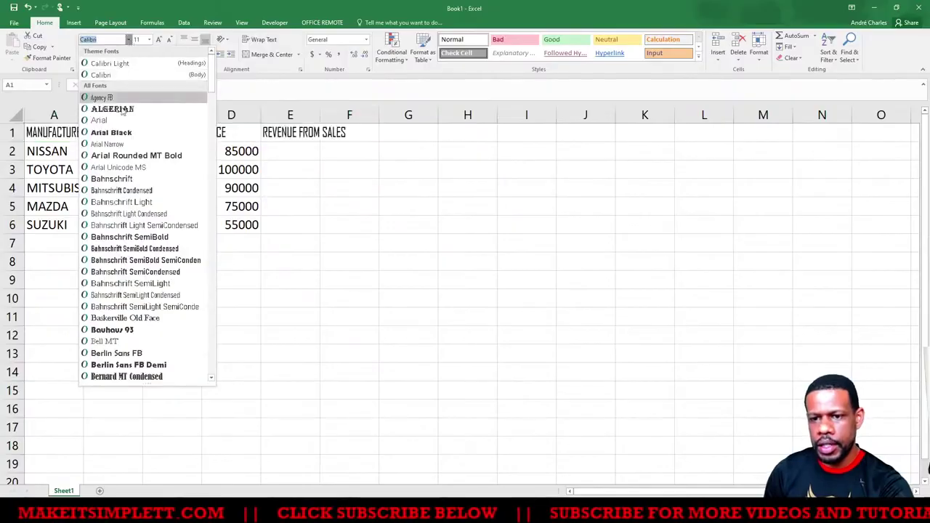
click(116, 118)
click(150, 40)
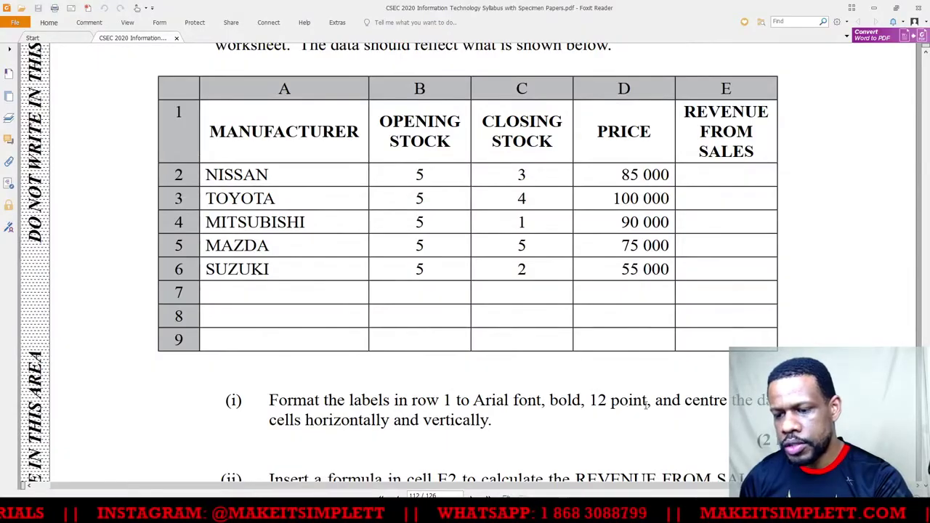
click(137, 87)
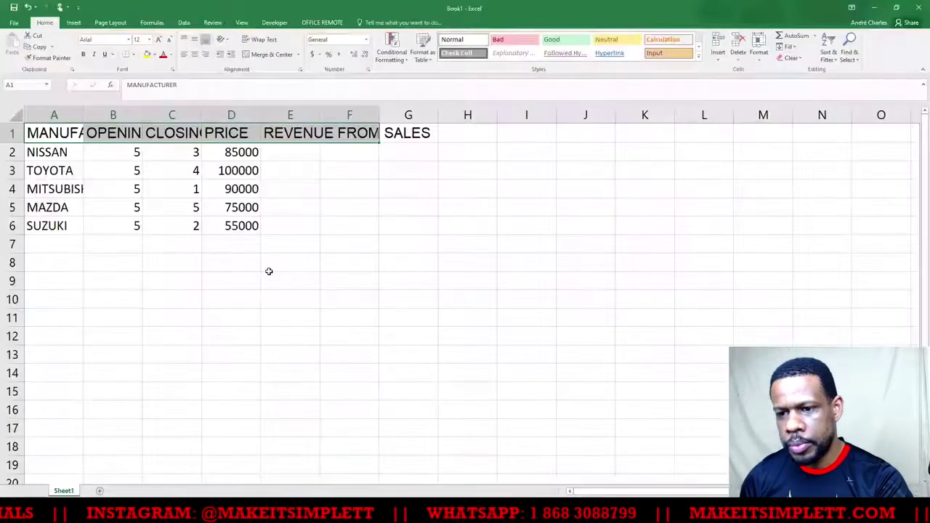
key(ctrl+b)
key(ctrl+q)
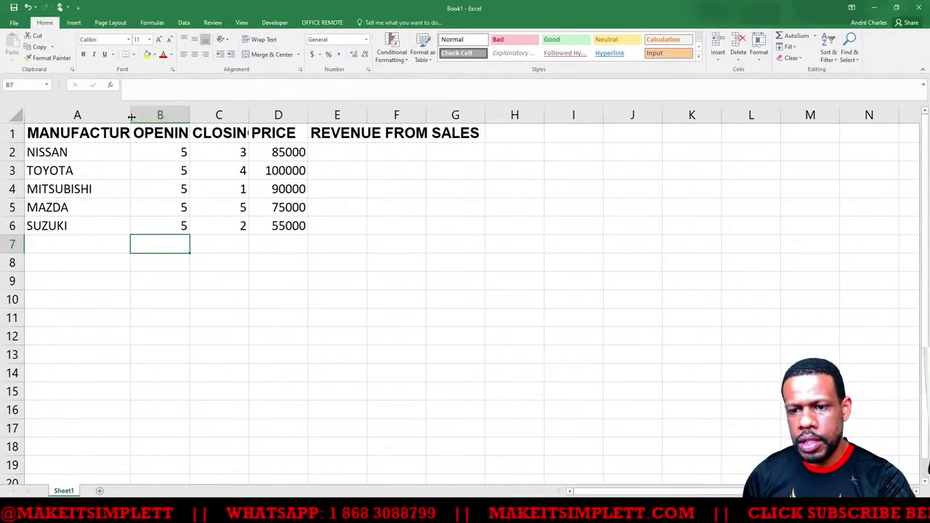
Widen column A to fit MANUFACTURER and centre the A1:F1 labels.
drag(131, 117, 153, 119)
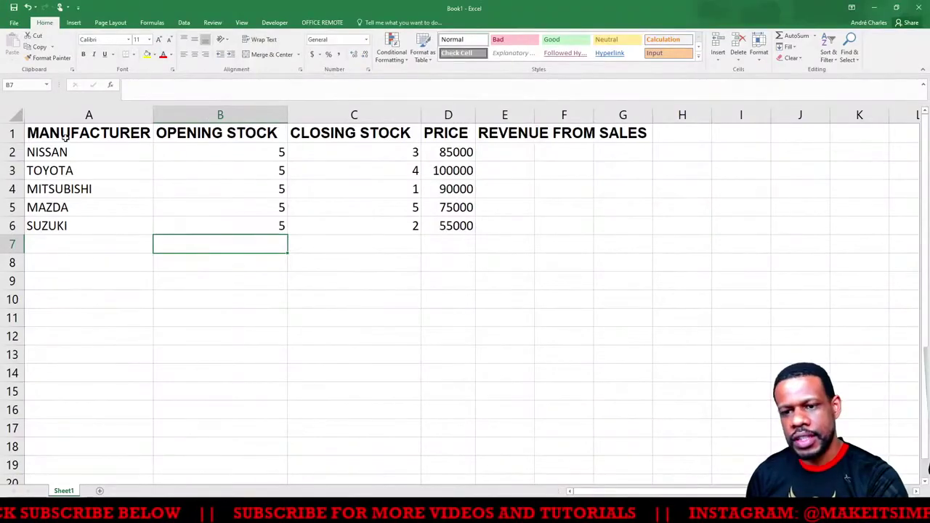
click(82, 134)
drag(82, 134, 586, 135)
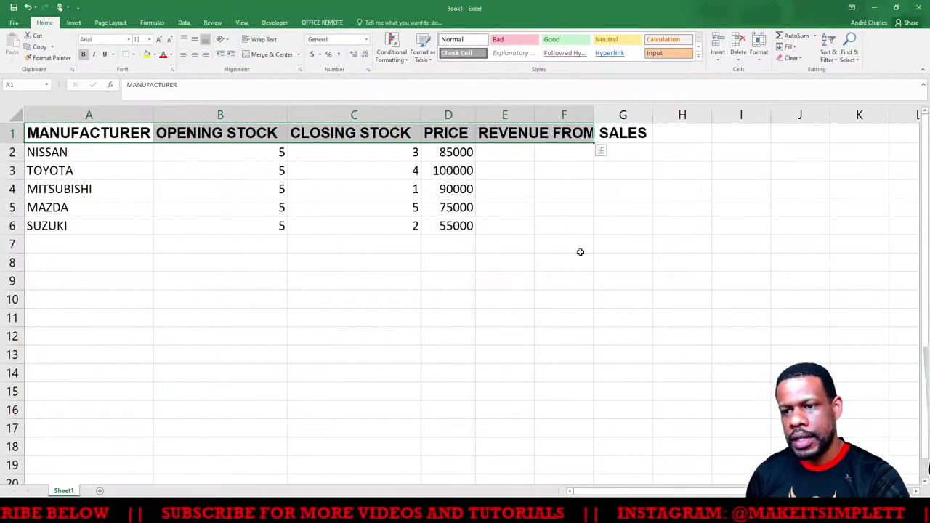
click(194, 56)
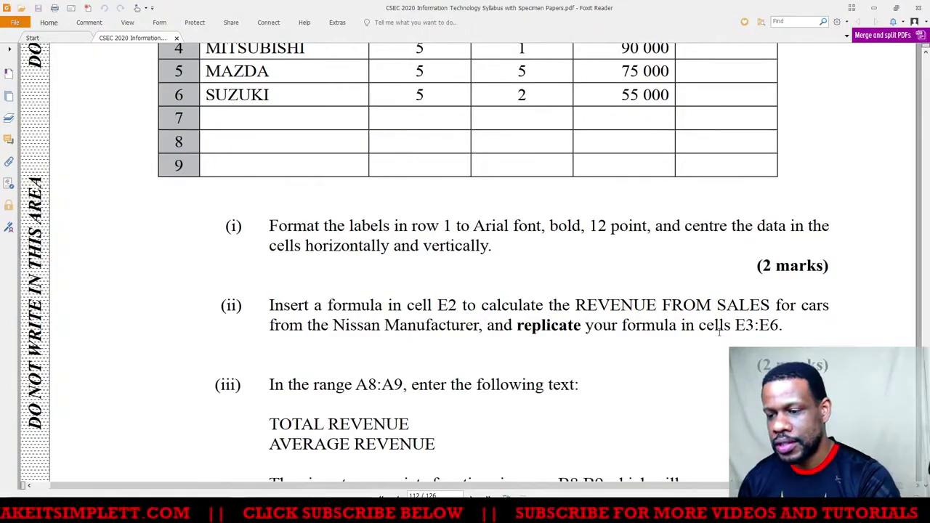
key(alt+Tab)
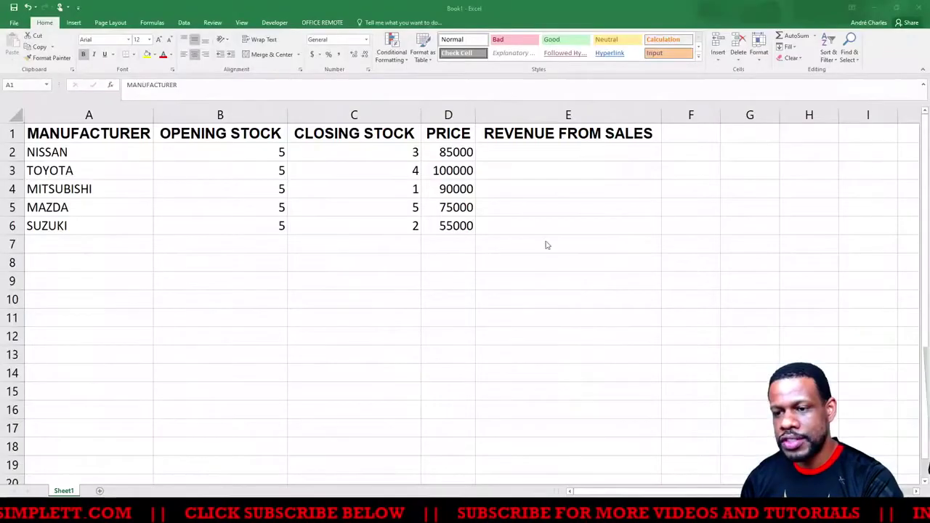
Enter =(B2-C2)*D2 in E2, giving Nissan's revenue of 170000.
click(515, 158)
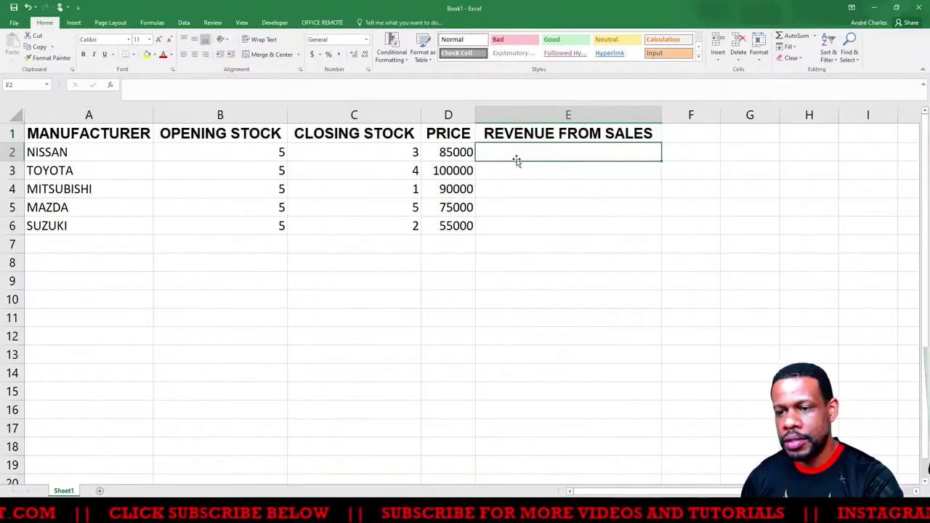
key(alt+Tab)
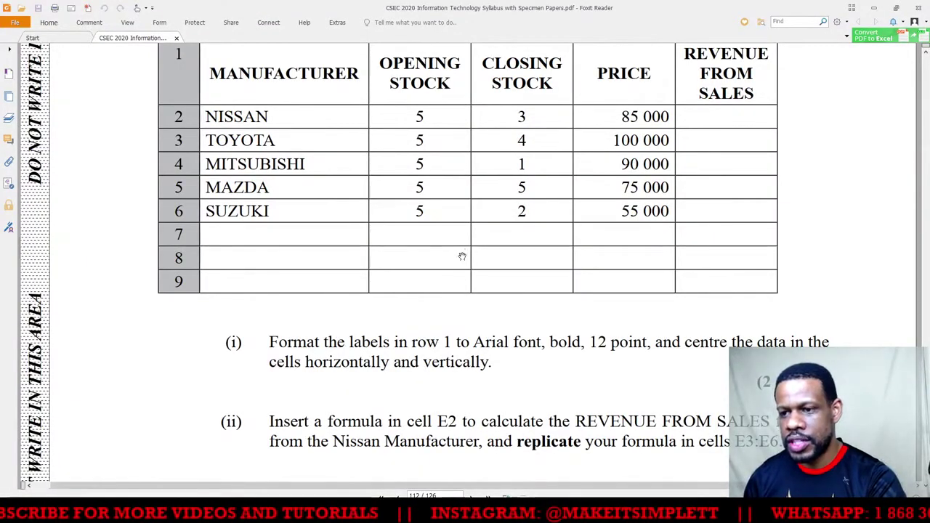
key(alt+Tab)
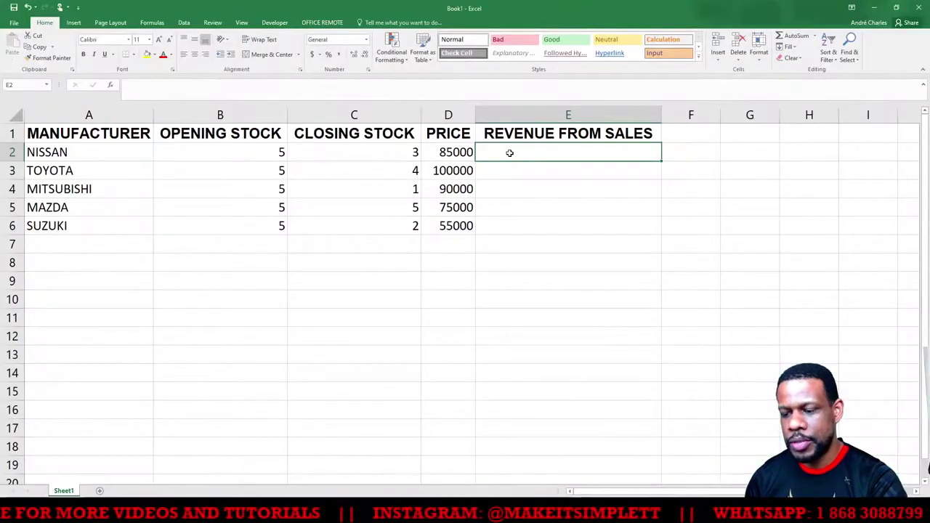
text(=)
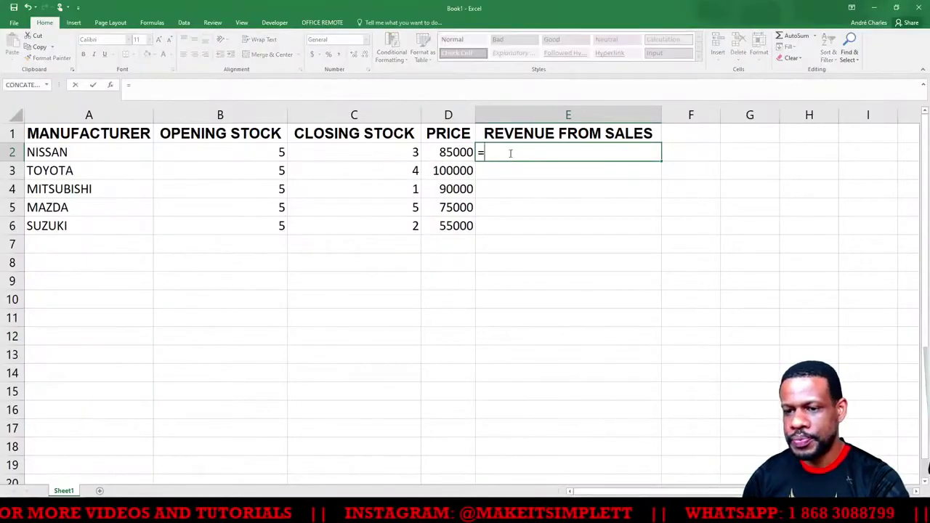
click(231, 154)
text(-)
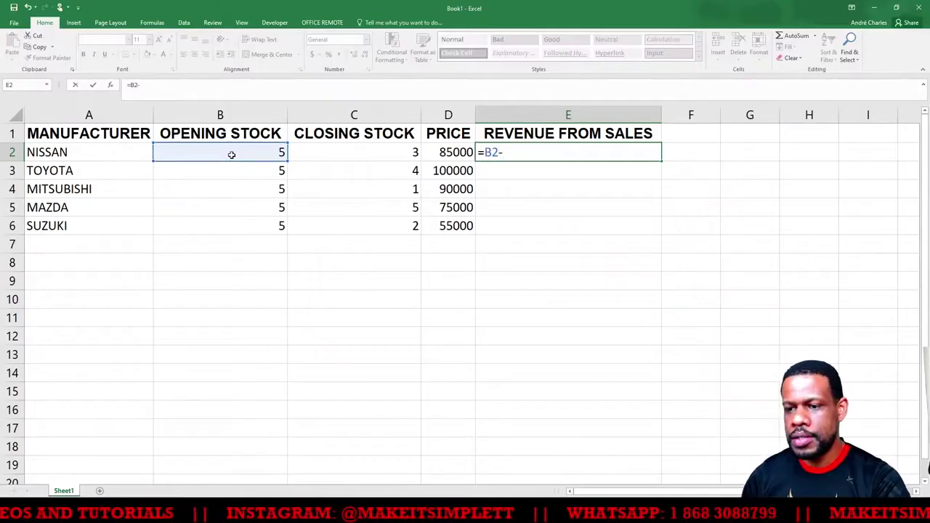
click(353, 151)
click(487, 152)
text(()
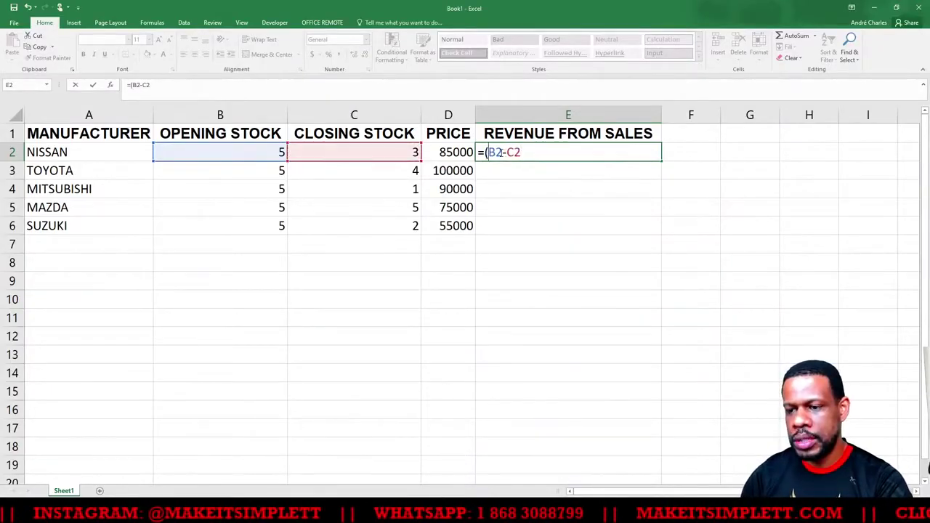
text()*)
click(465, 151)
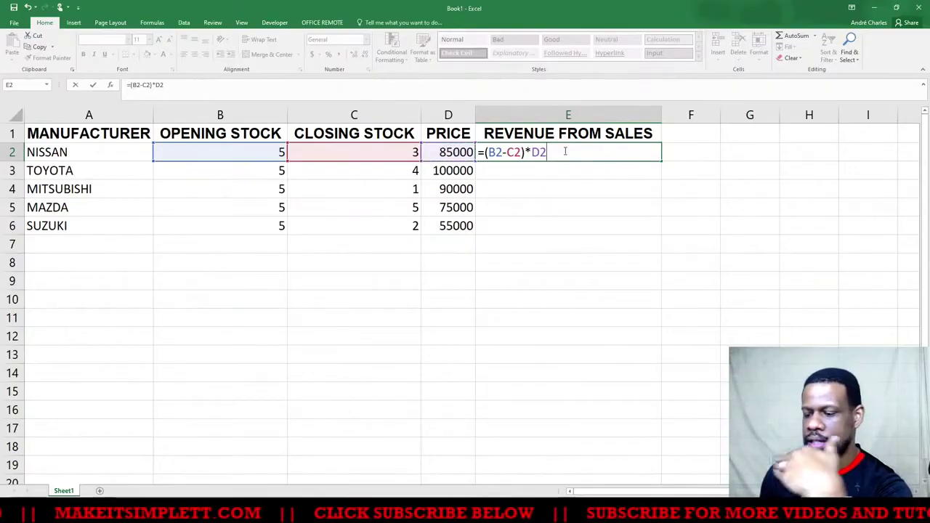
key(Return)
click(614, 153)
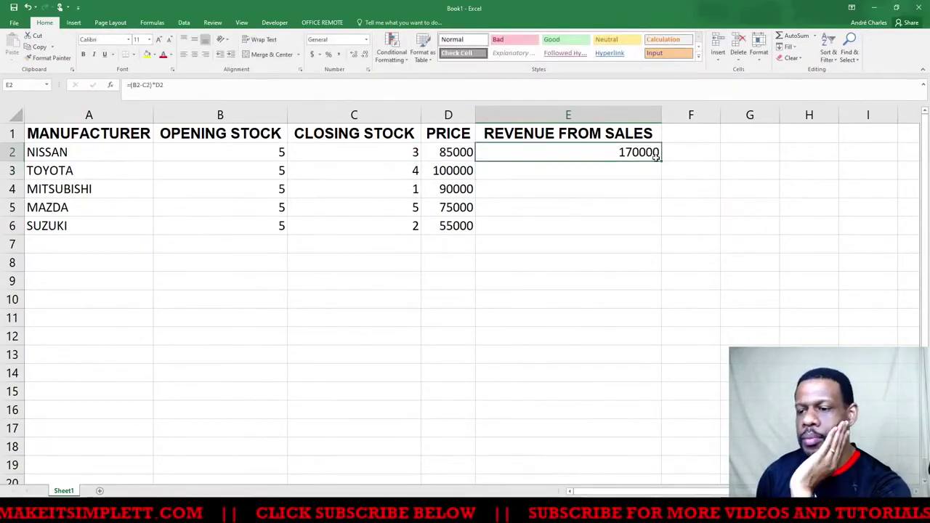
key(alt+Tab)
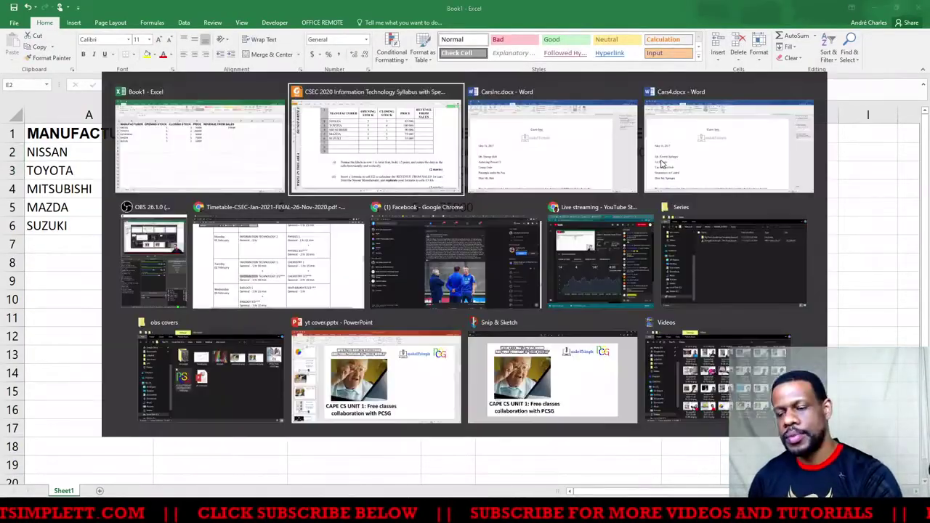
Fill E2's revenue formula down to E6, then scroll the PDF to tasks (iii) and (iv).
scroll(544, 387, down, 1)
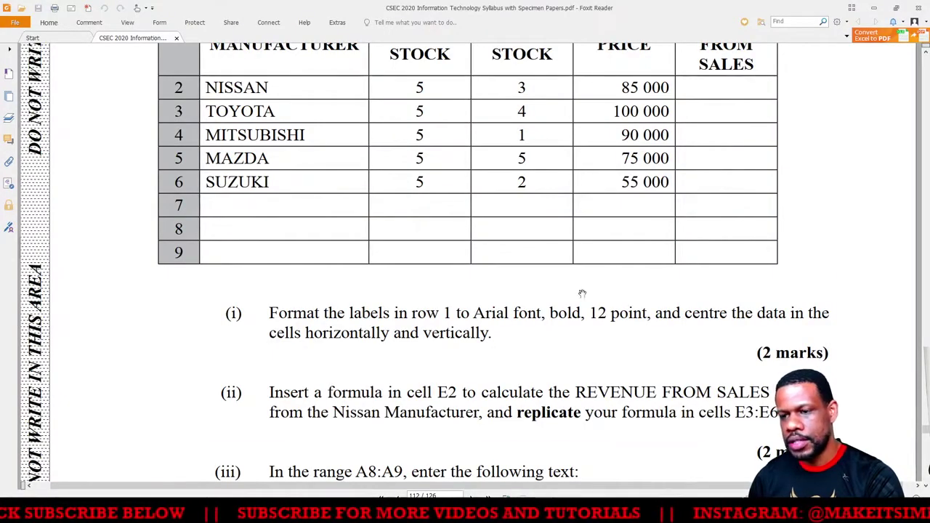
key(alt+Tab)
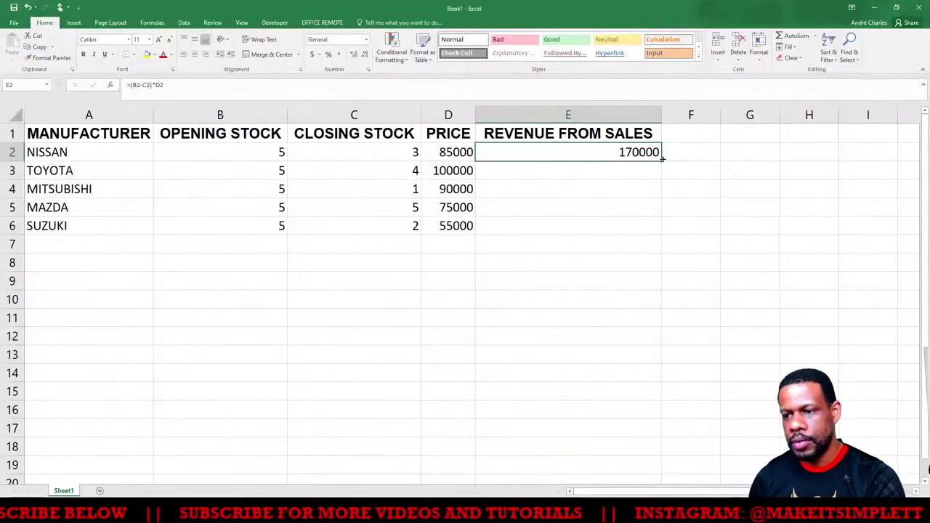
drag(663, 163, 661, 231)
key(alt+Tab)
scroll(460, 308, down, 2)
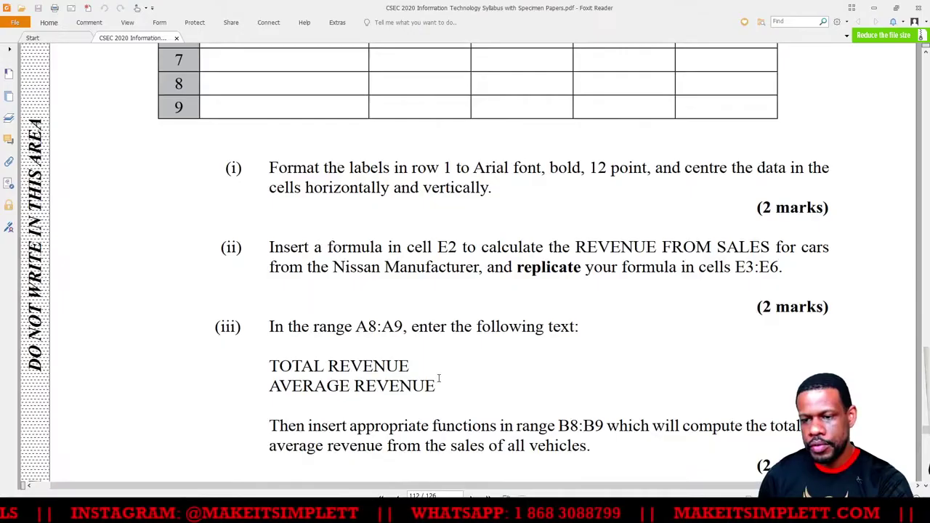
scroll(439, 378, down, 3)
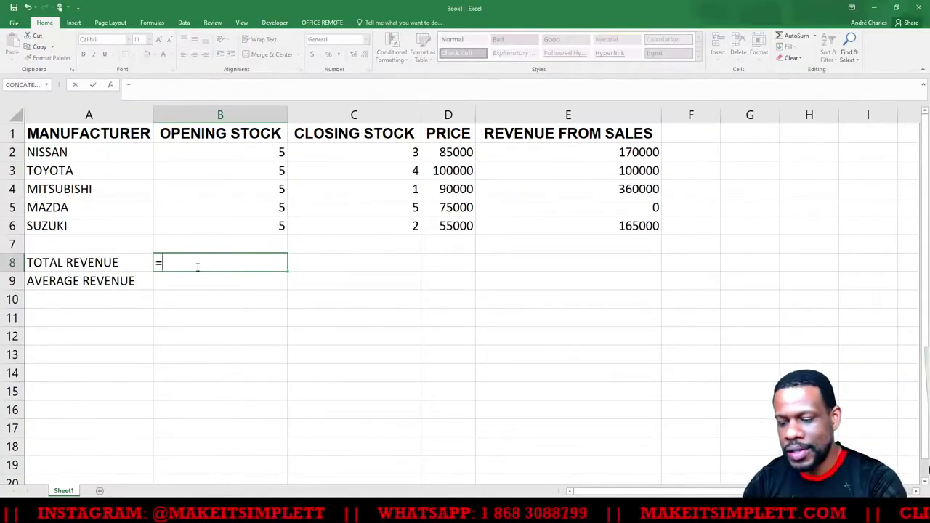
Total the E2:E6 revenues with a SUM formula, giving 795000.
text(SUM()
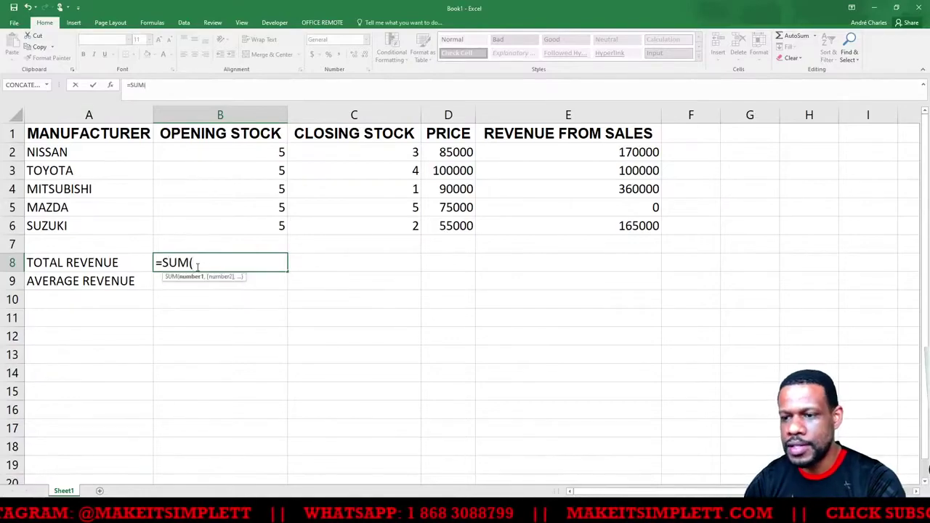
drag(544, 151, 556, 231)
text())
key(Return)
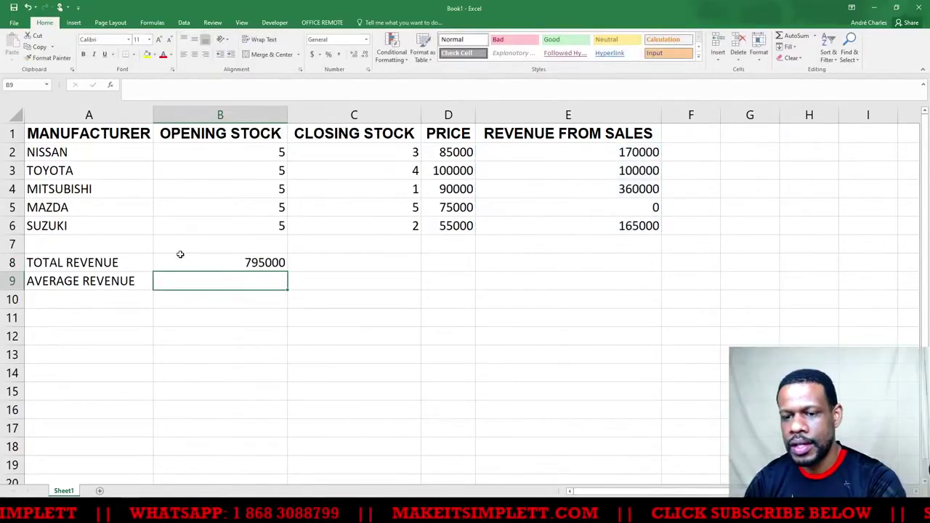
Enter =AVERAGE(E2:E6) in B9, giving 159000.
text(=AVERAG)
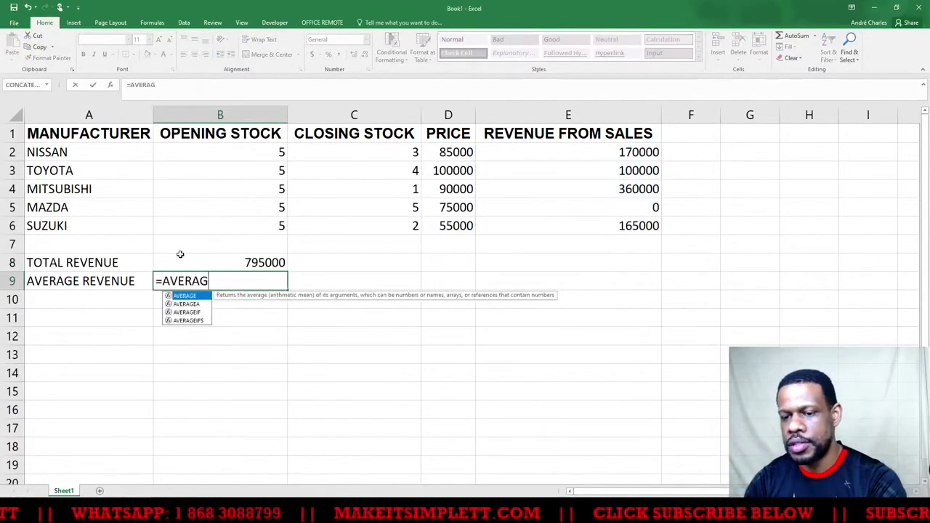
text(E()
drag(576, 149, 596, 230)
text())
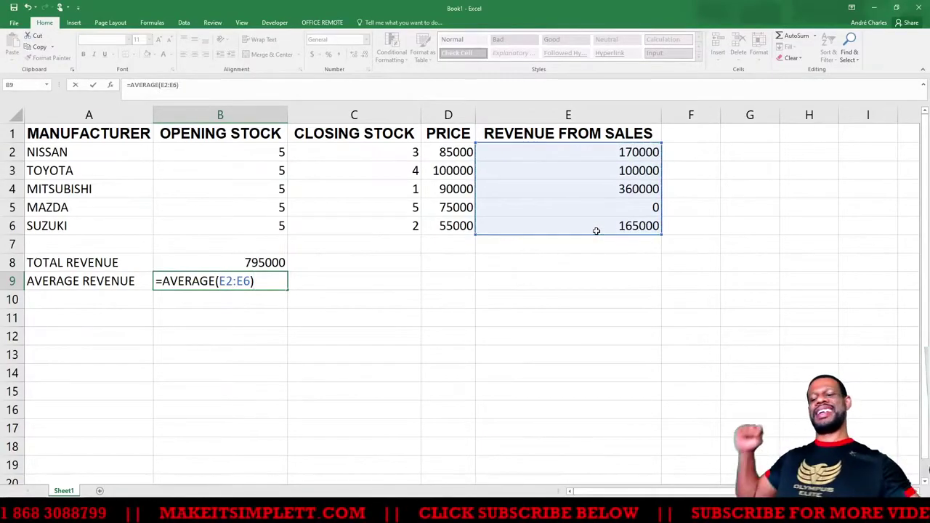
key(Return)
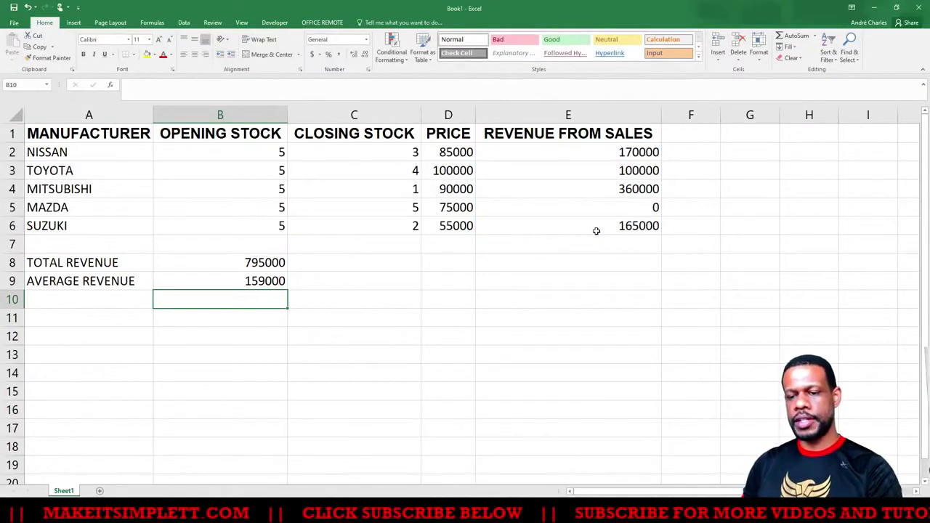
key(alt+Tab)
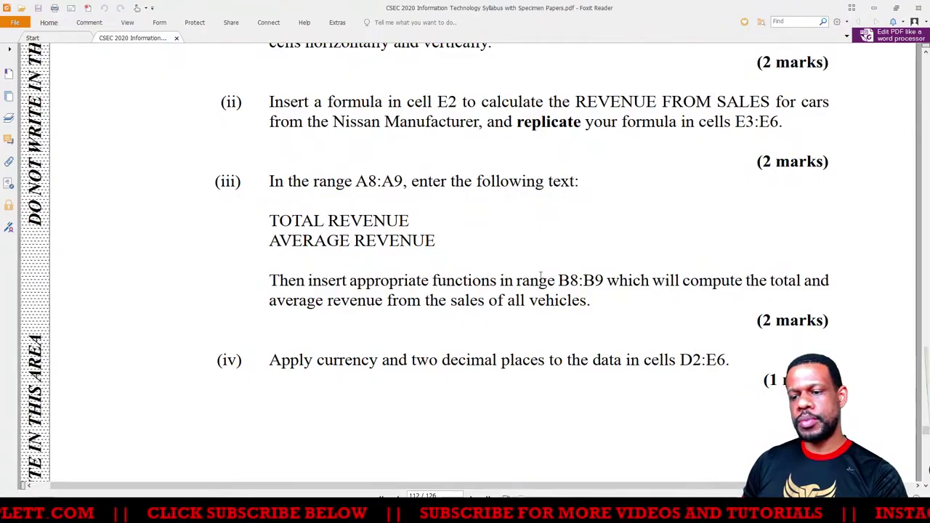
Format the prices and revenues in D2:E6 as Currency.
scroll(485, 300, down, 1)
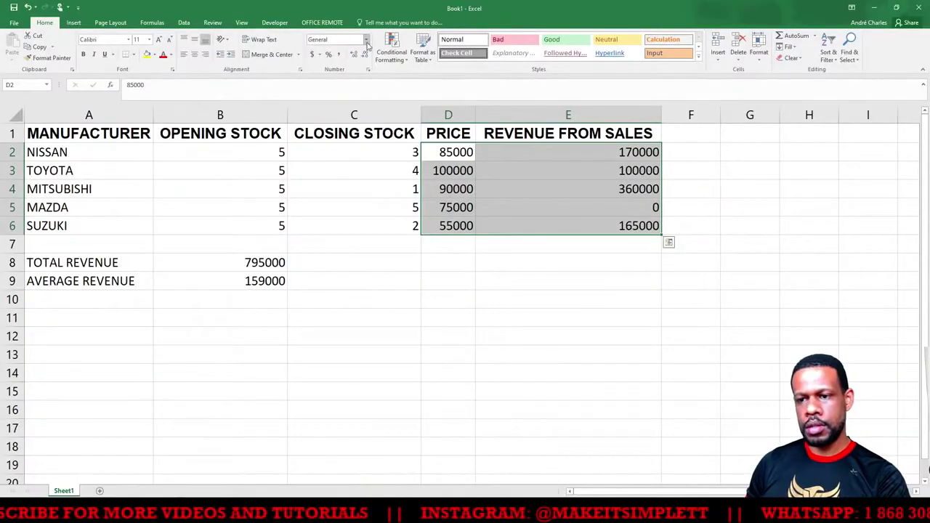
click(366, 42)
click(352, 99)
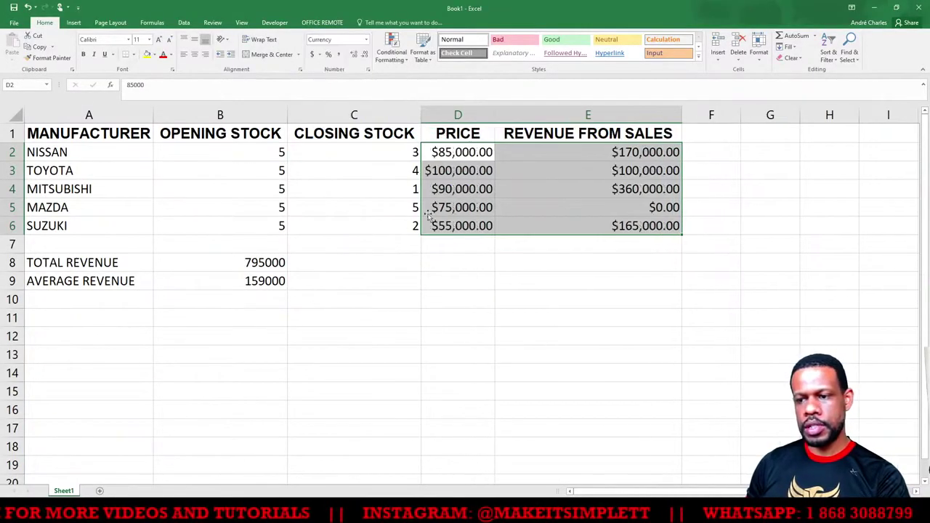
click(609, 263)
key(alt+Tab)
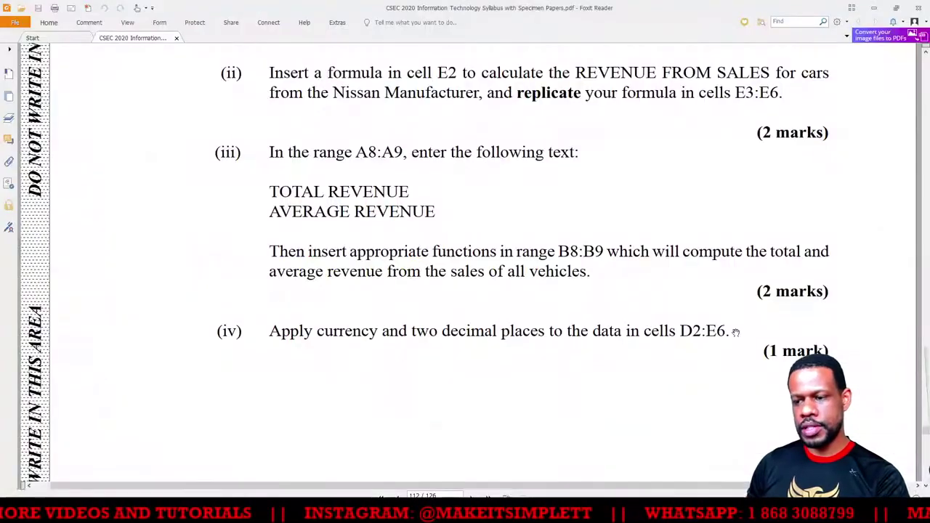
key(alt+Tab)
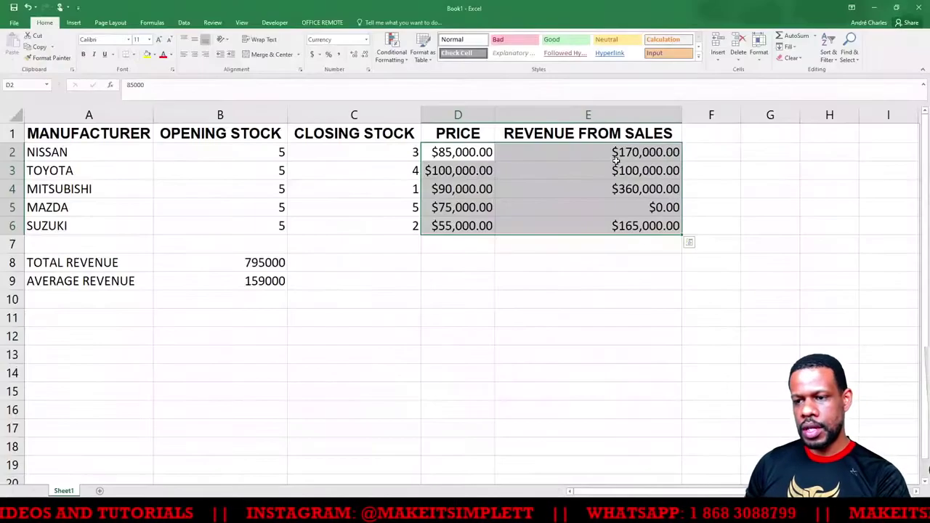
Try one decimal place on D2:E6, then restore two decimal places.
click(626, 198)
drag(450, 153, 625, 227)
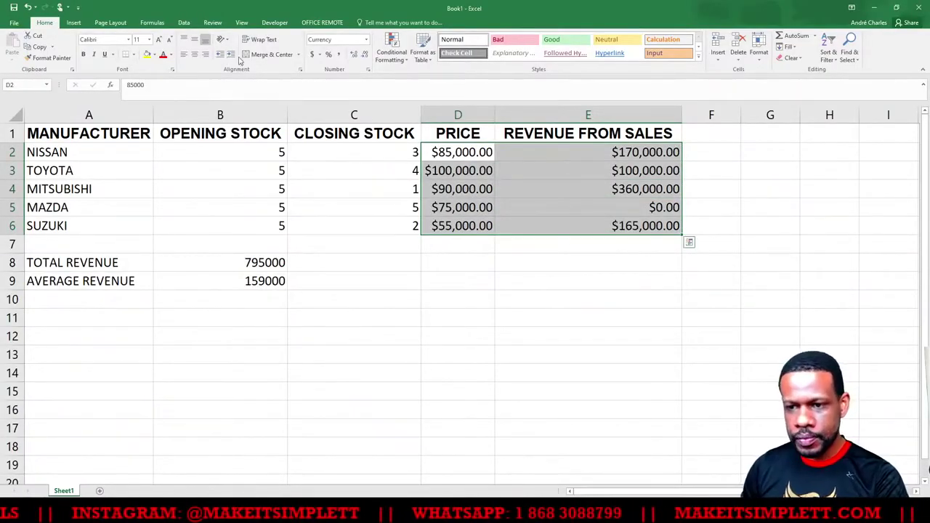
click(365, 58)
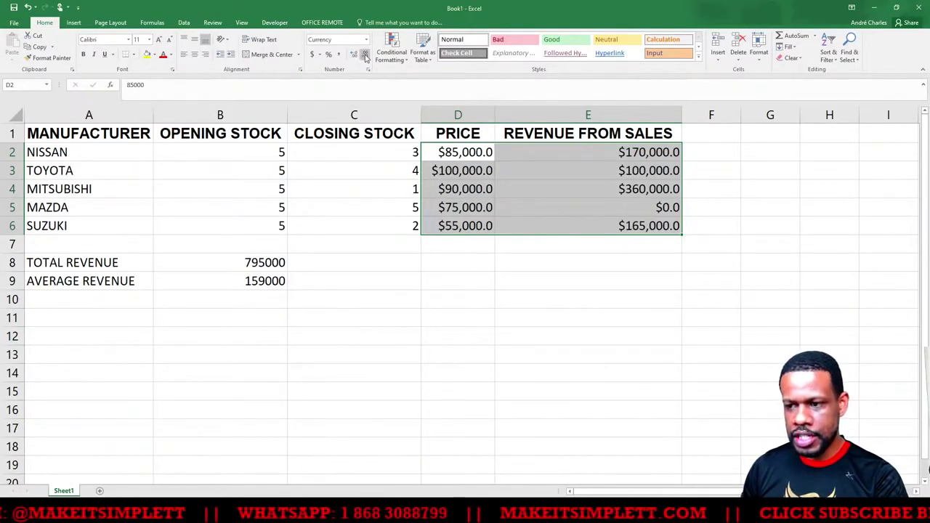
click(353, 57)
click(490, 276)
Add a new blank worksheet and start renaming its tab.
key(alt+Tab)
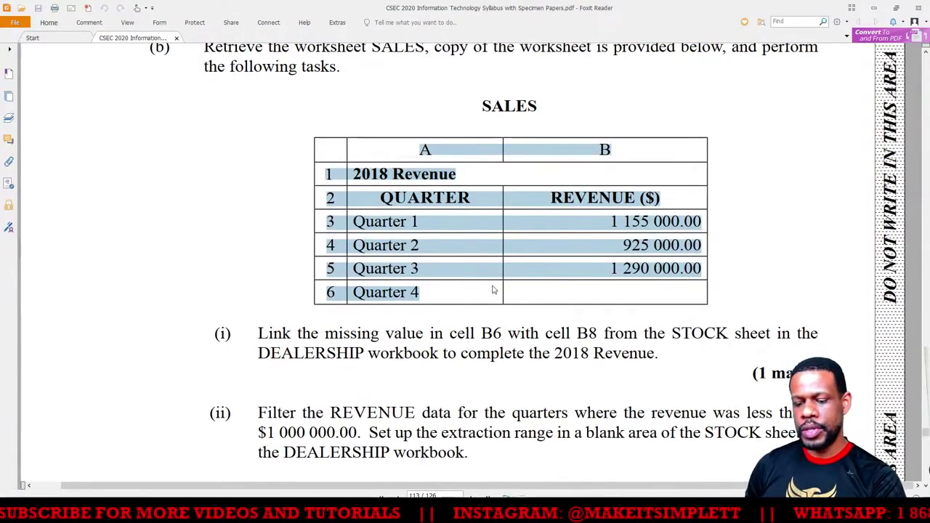
key(alt+Tab)
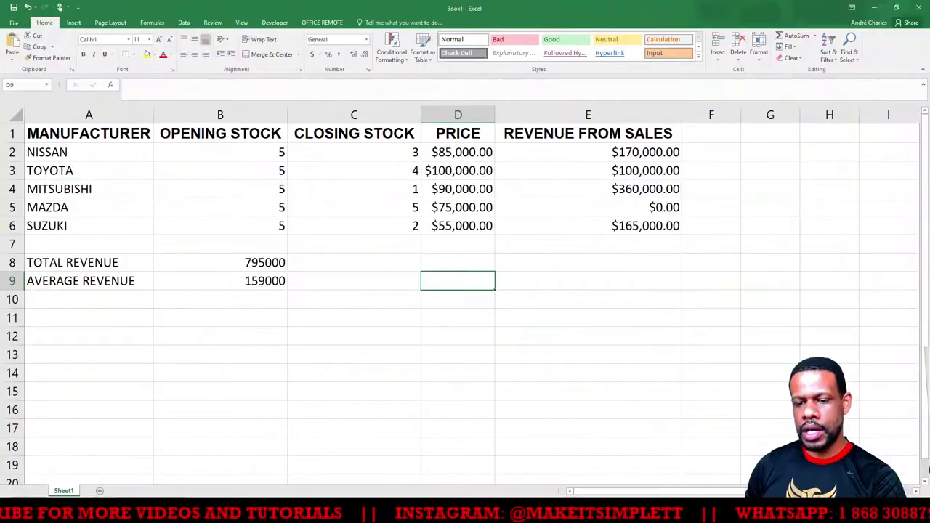
click(101, 492)
double_click(97, 491)
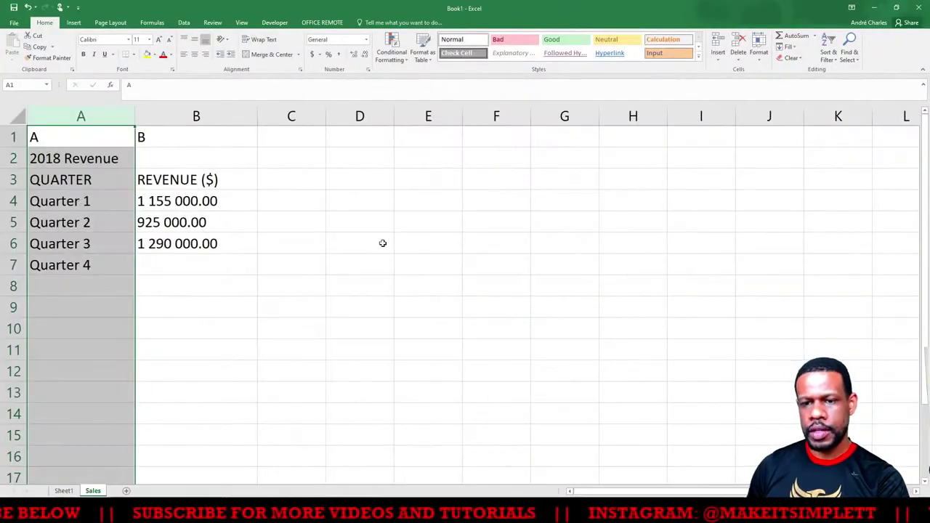
Check the Sales and Stock sheets against the PDF's SALES task linking to STOCK B8.
click(388, 243)
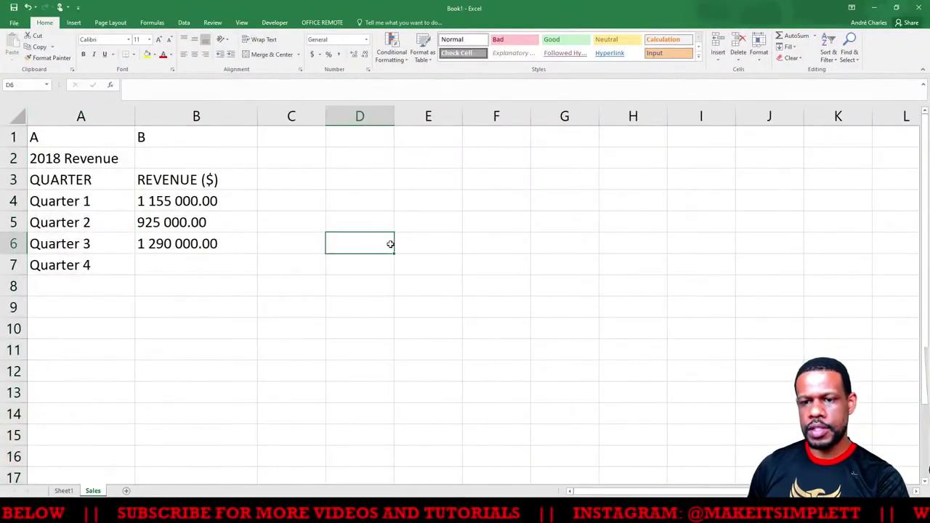
key(alt+Tab)
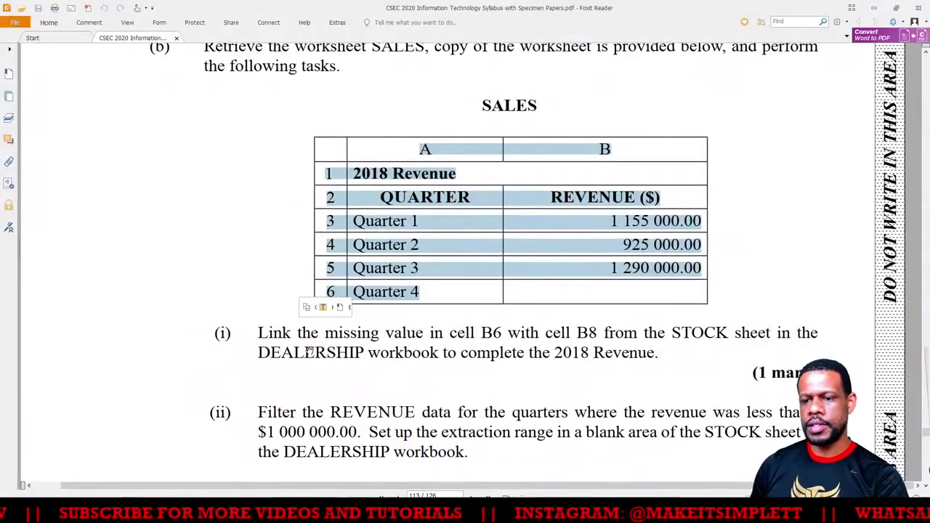
click(485, 368)
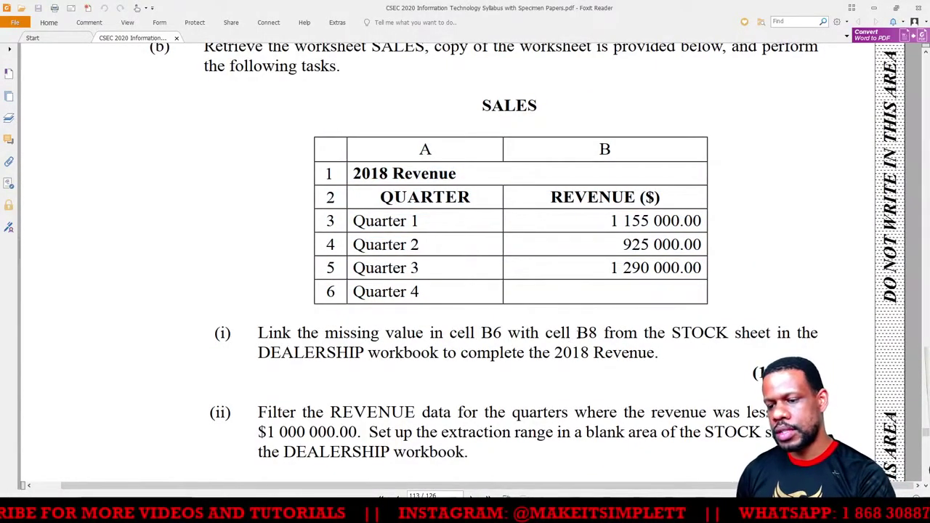
key(alt+Tab)
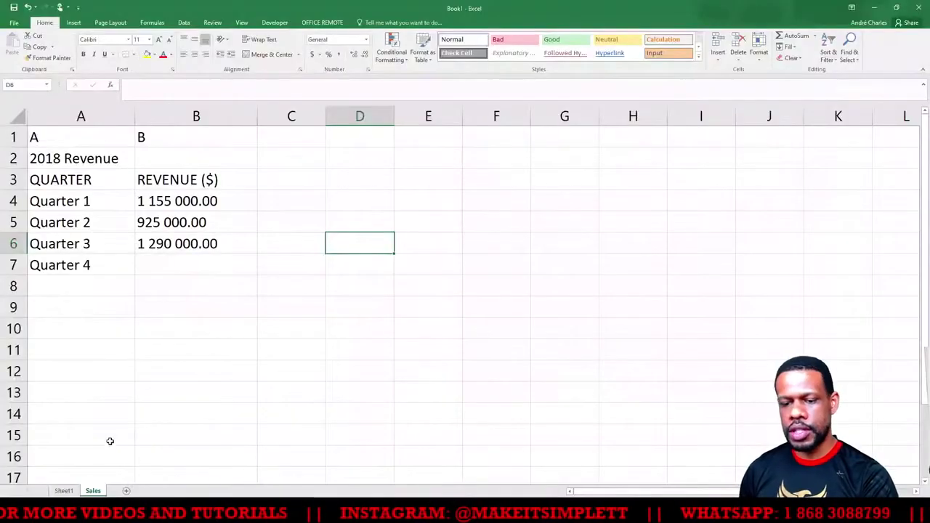
click(64, 491)
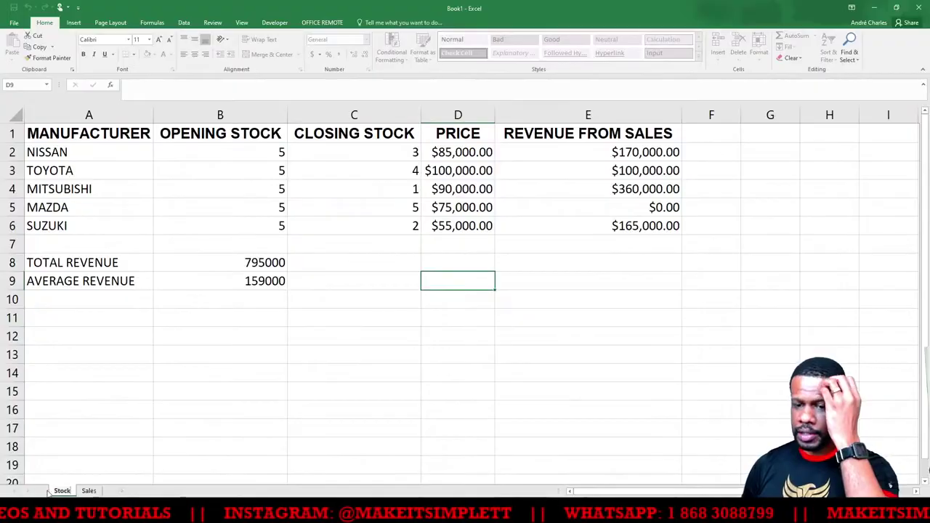
click(239, 404)
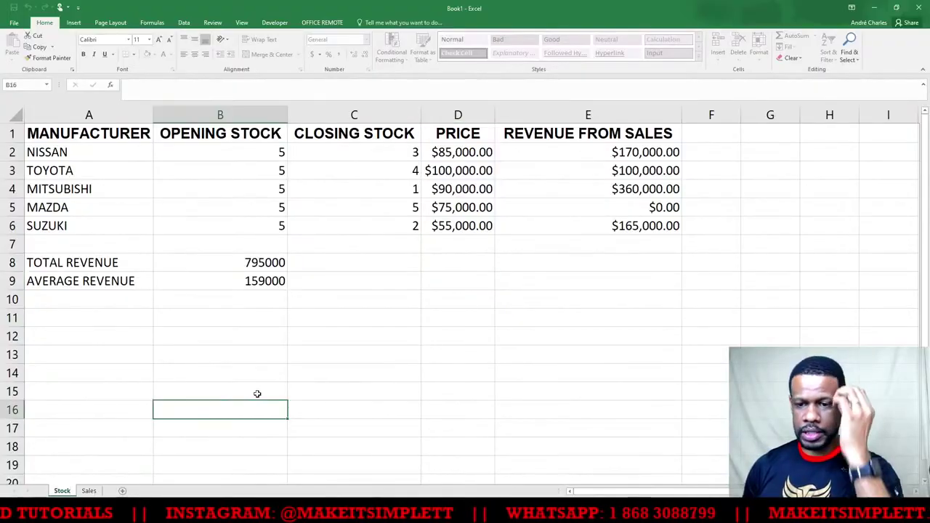
key(alt+Tab)
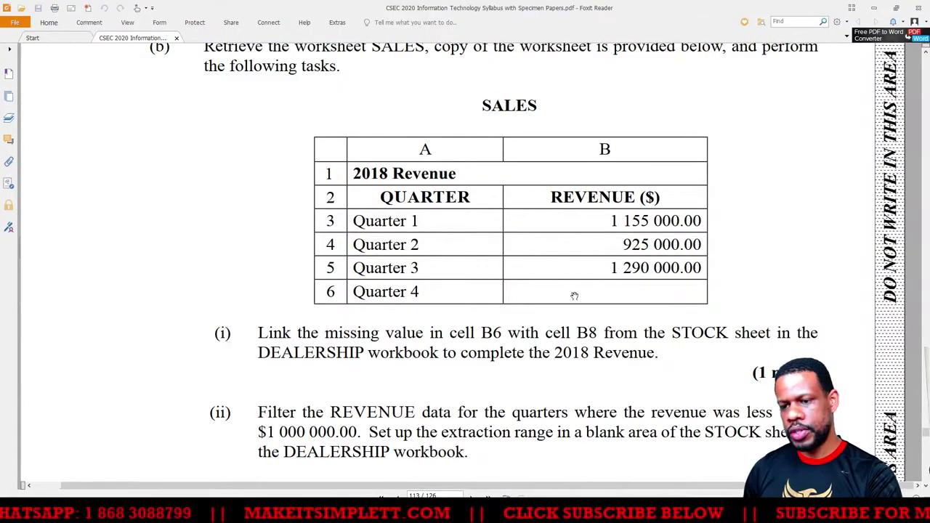
key(alt+Tab)
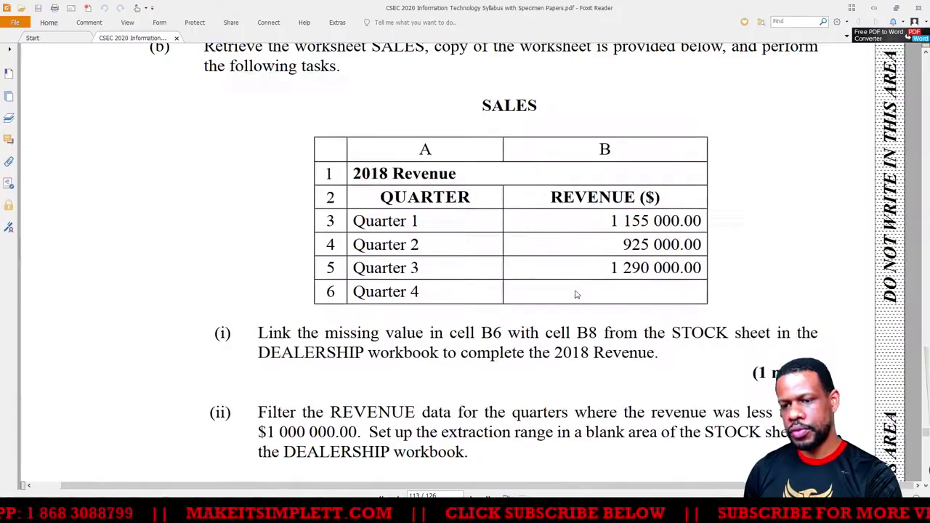
Link Quarter 4's revenue in the Sales sheet's B7 to Stock!B8.
click(227, 275)
click(223, 262)
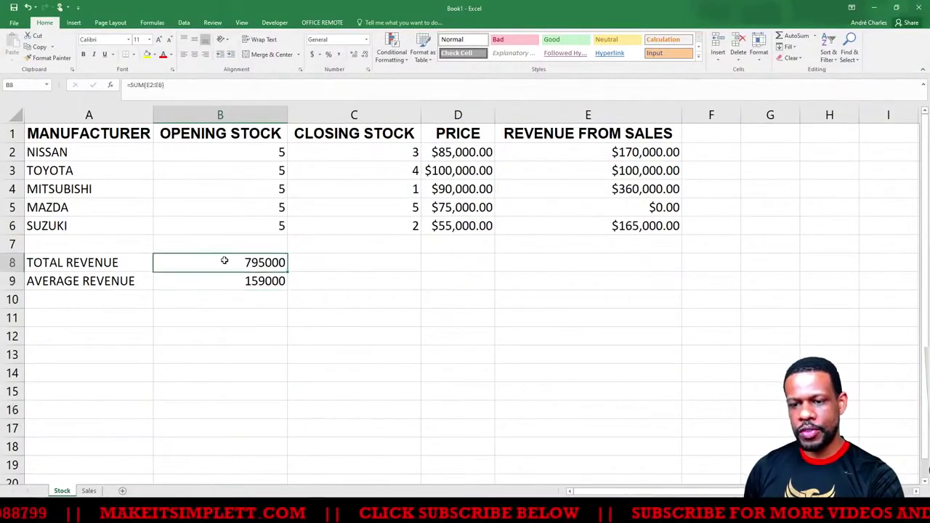
click(89, 491)
click(189, 266)
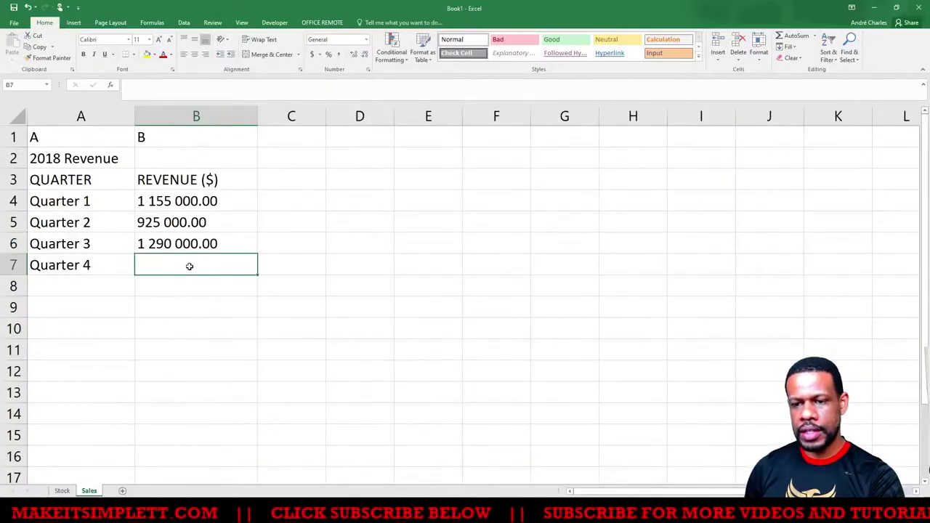
text(=)
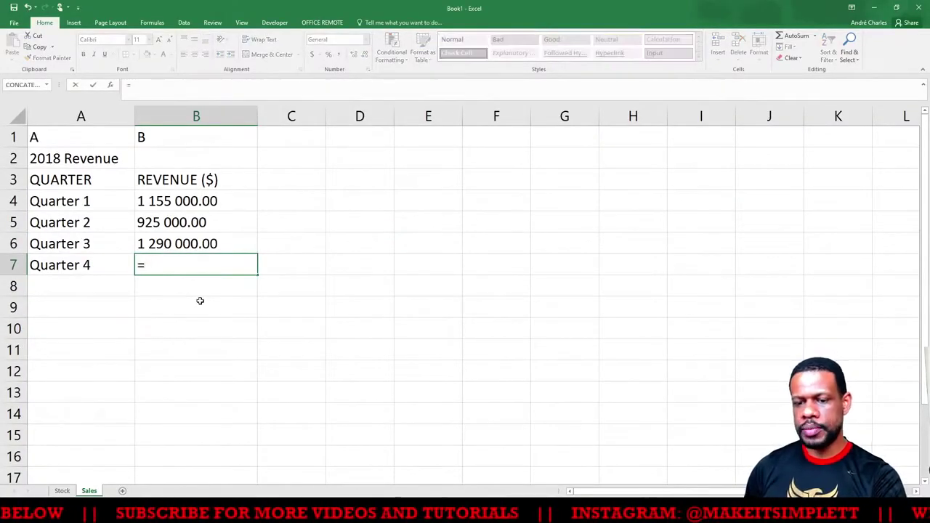
click(63, 491)
click(249, 262)
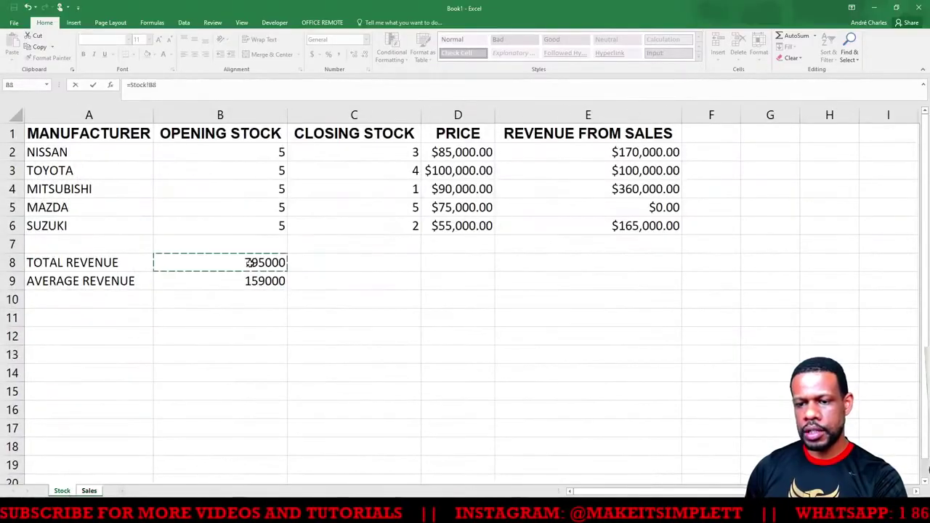
key(Return)
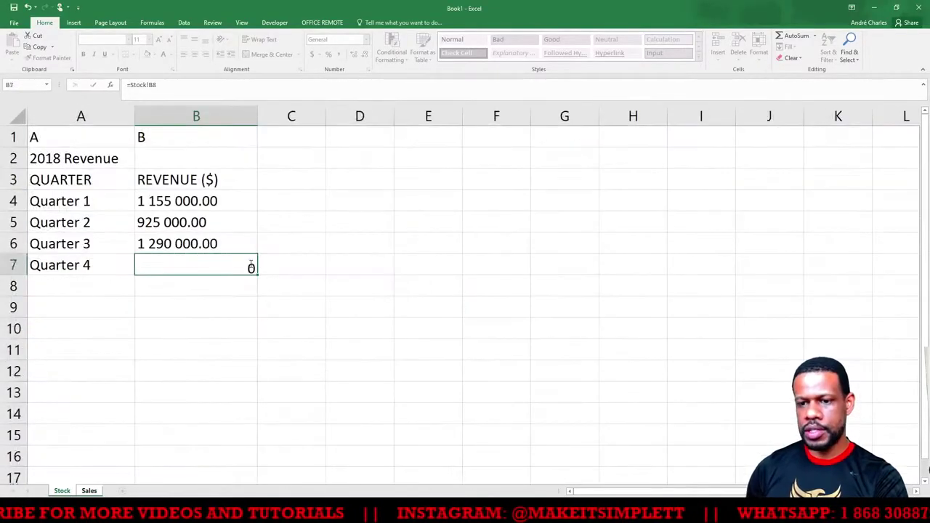
Verify B7's =Stock!B8 formula, then move to the PDF's SALES task (ii).
click(199, 264)
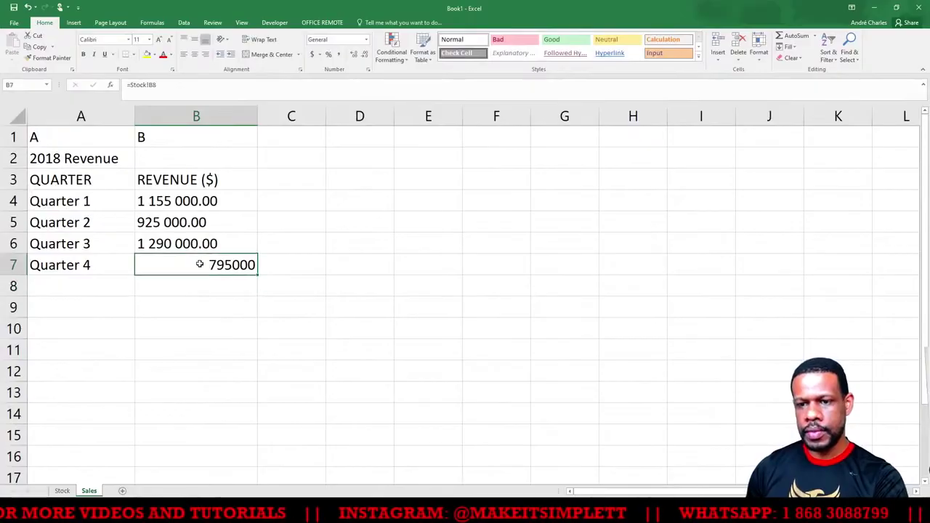
double_click(198, 264)
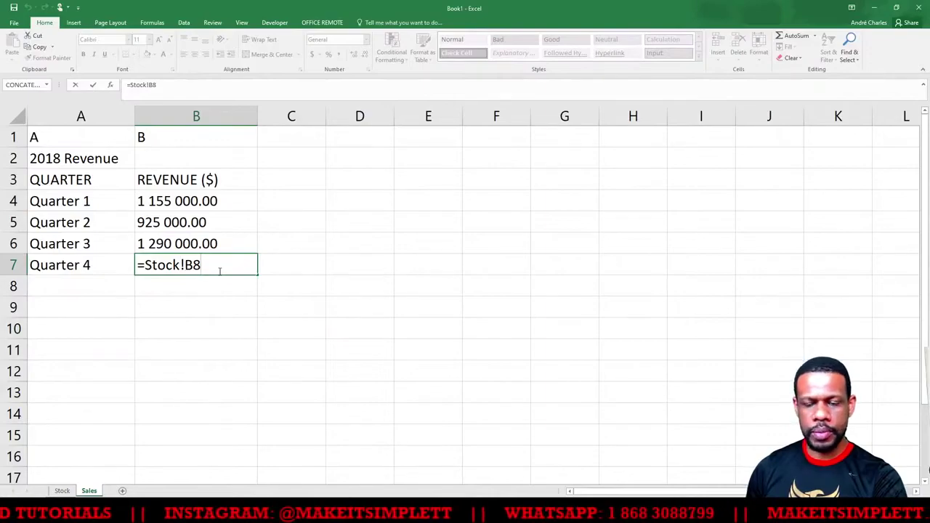
key(alt+Tab)
scroll(618, 348, down, 5)
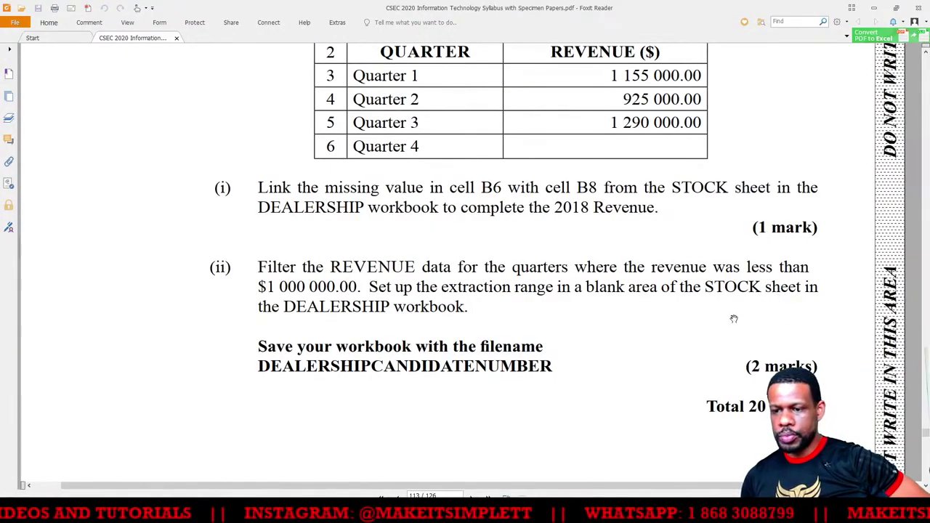
Scroll the PDF to the linking and filtering questions, then go back to Excel.
scroll(734, 320, down, 1)
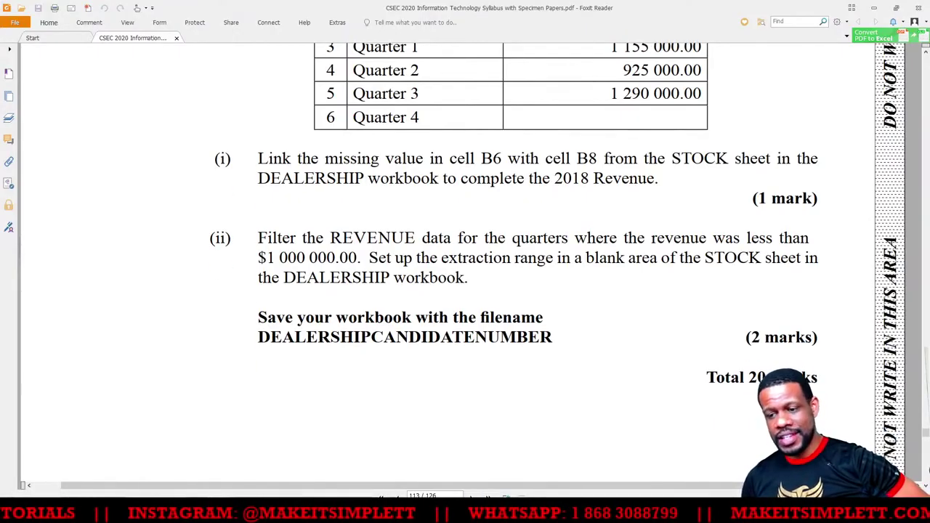
click(450, 512)
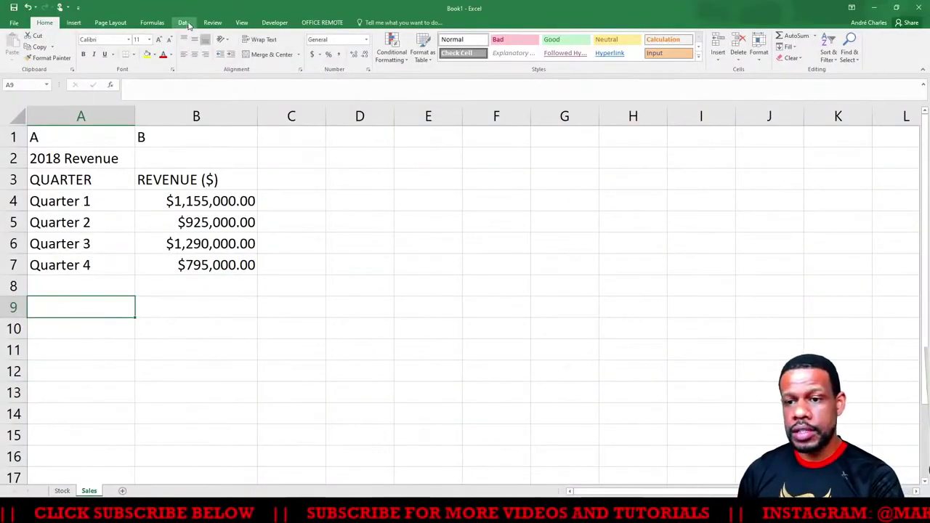
Paste the QUARTER and REVENUE ($) headings into A9 as the criteria headers.
click(184, 23)
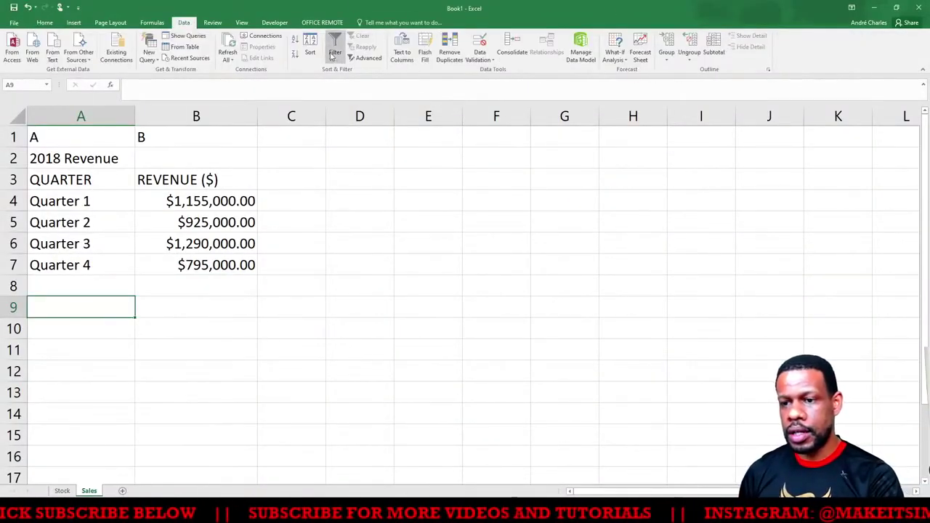
click(366, 58)
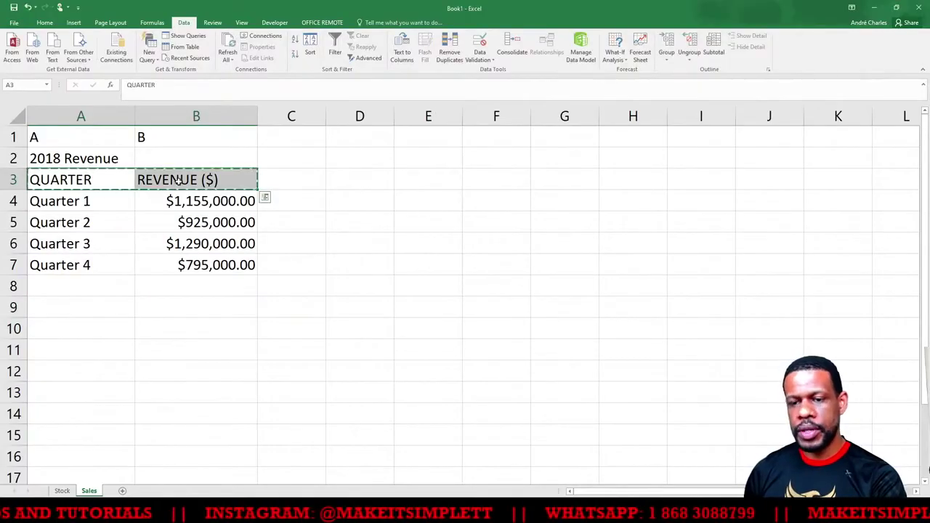
click(85, 307)
key(ctrl+v)
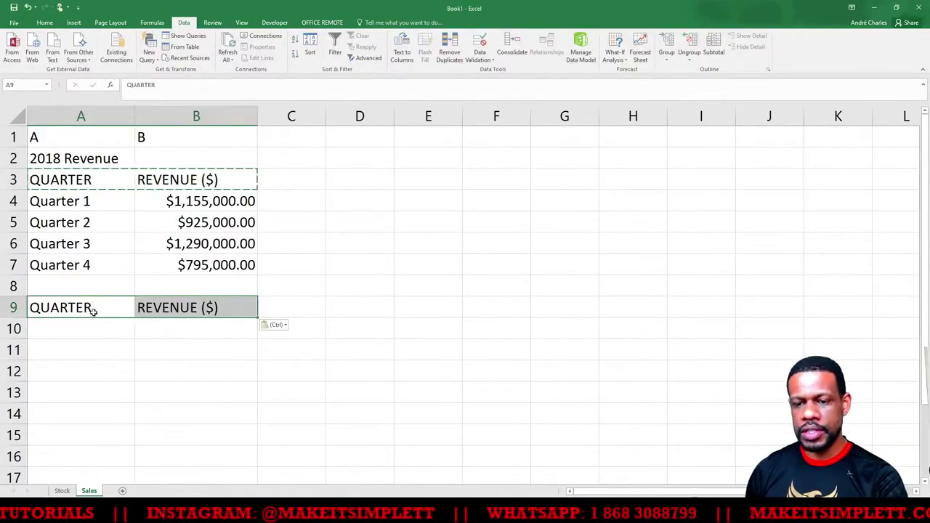
Enter the criterion >1000000 in B10 under REVENUE ($).
click(85, 330)
click(195, 331)
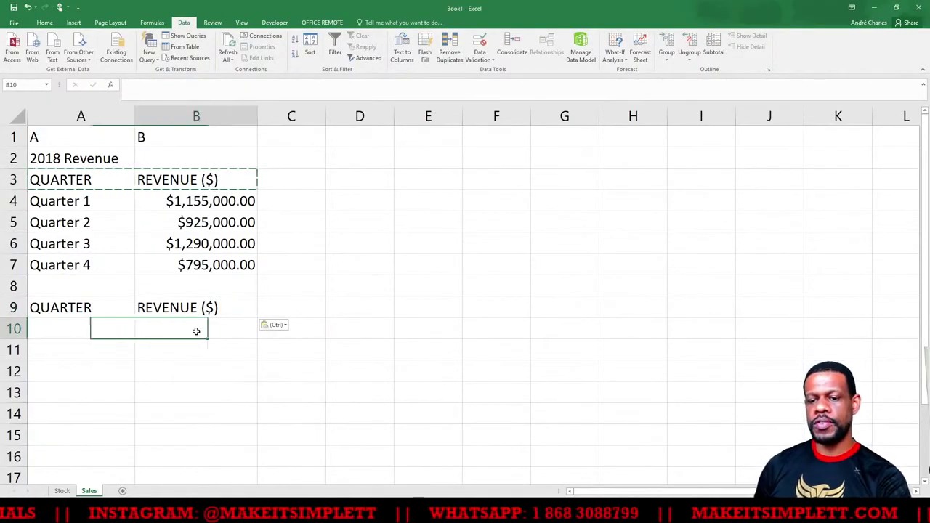
text(.)
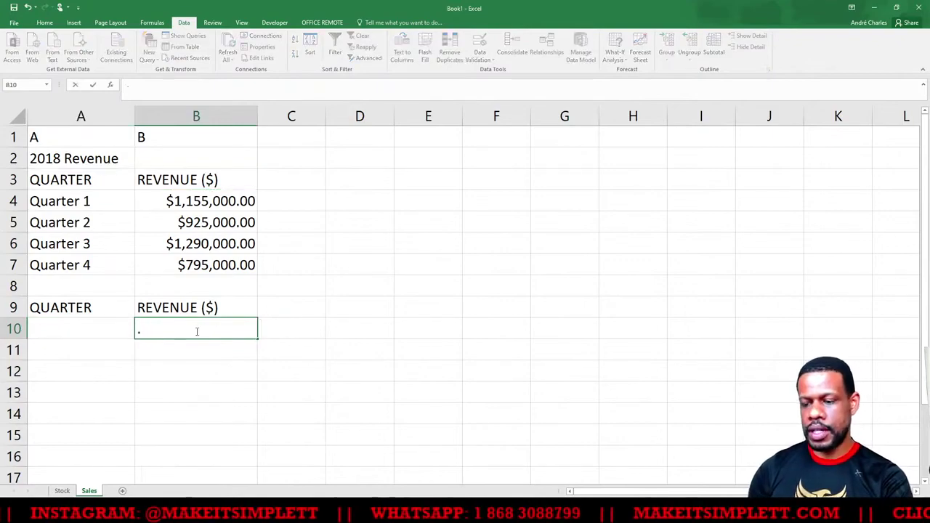
text(>1000000)
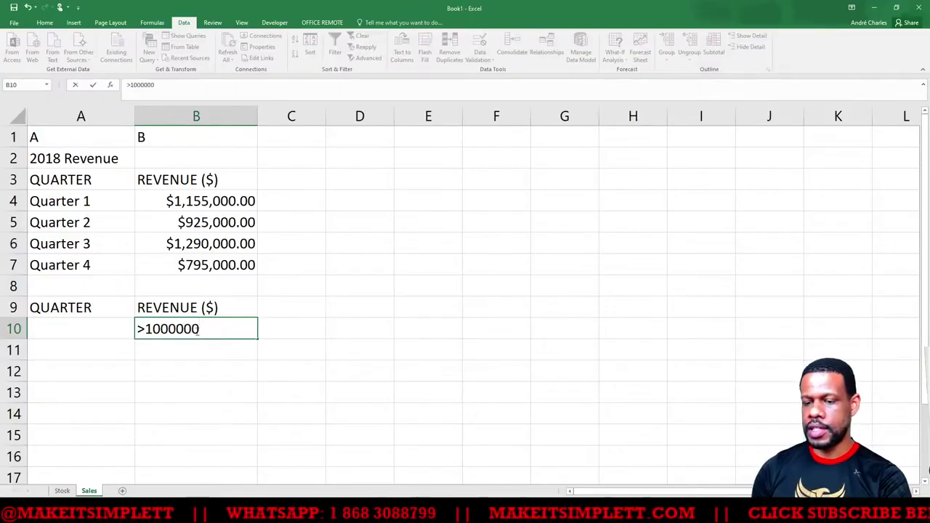
key(Return)
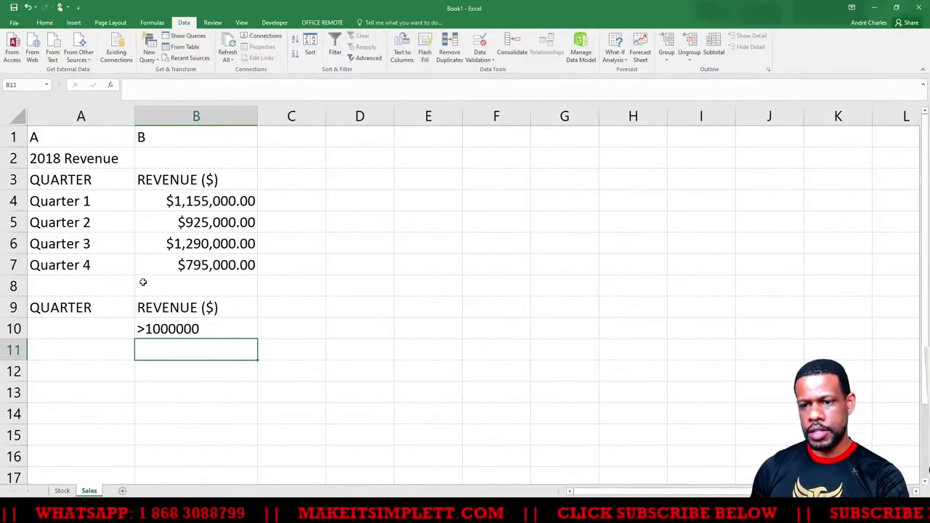
click(418, 218)
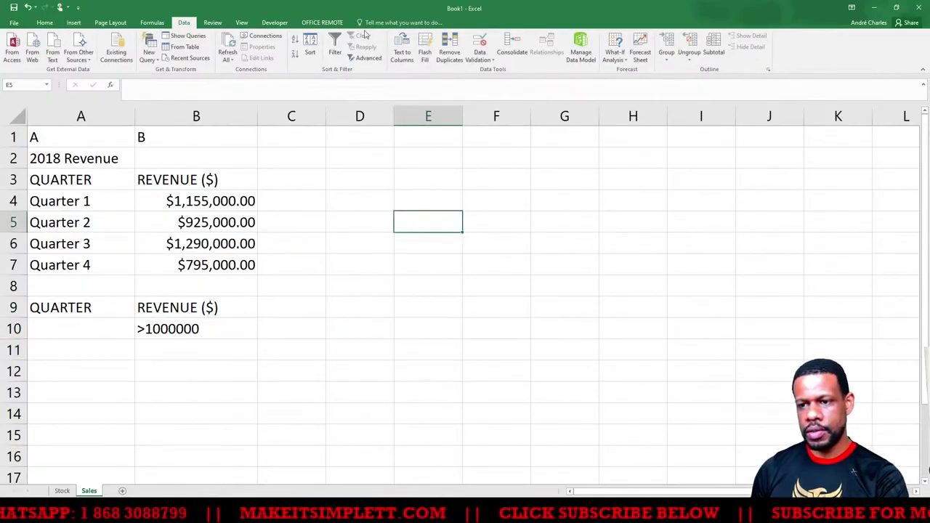
In Advanced Filter, set the list range to A3:B7 and the criteria range to A9:B10.
click(369, 58)
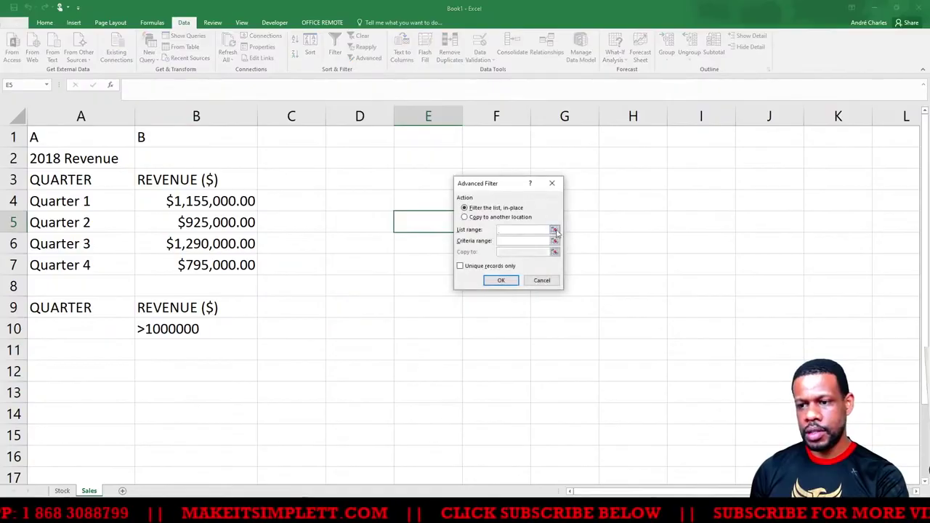
click(555, 230)
drag(81, 181, 210, 267)
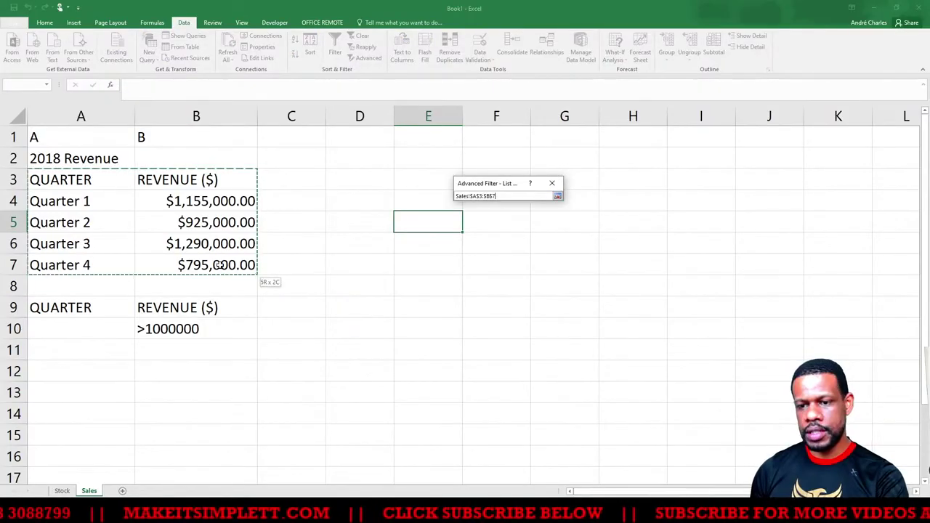
click(557, 196)
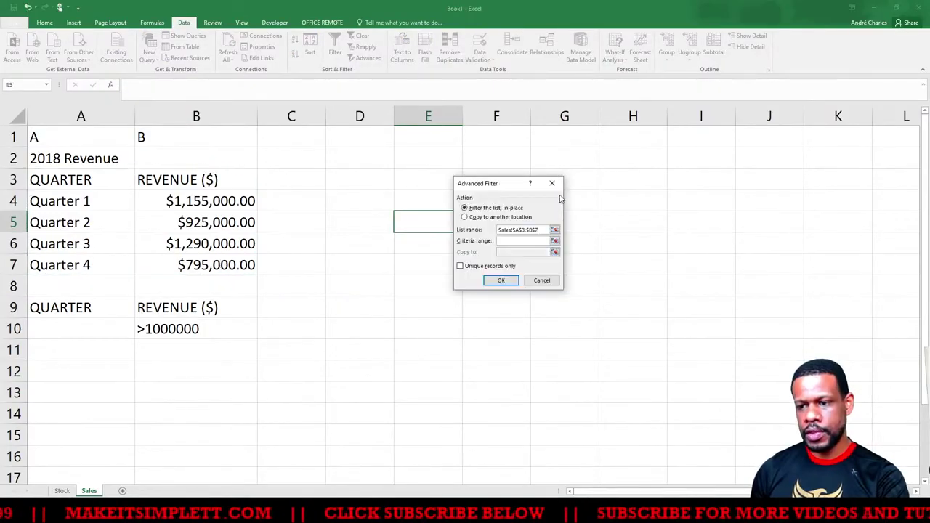
click(554, 240)
drag(67, 307, 161, 327)
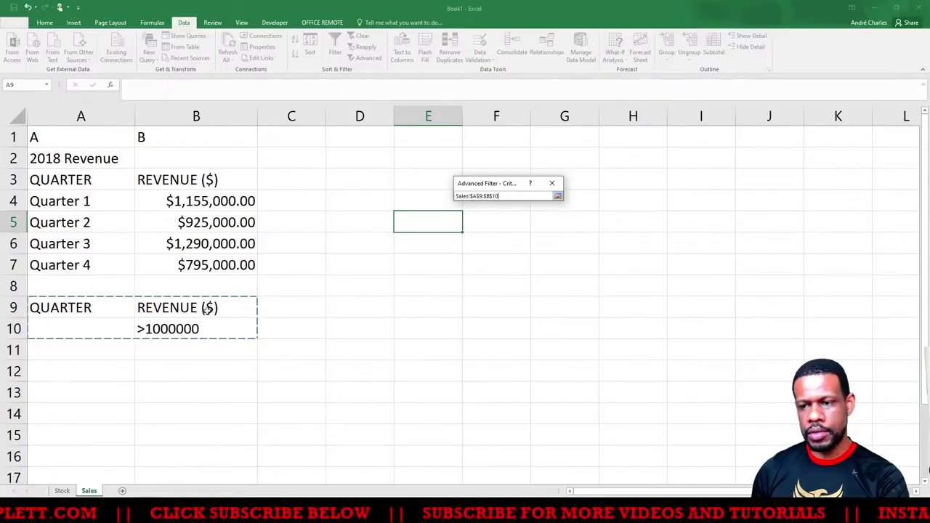
click(558, 196)
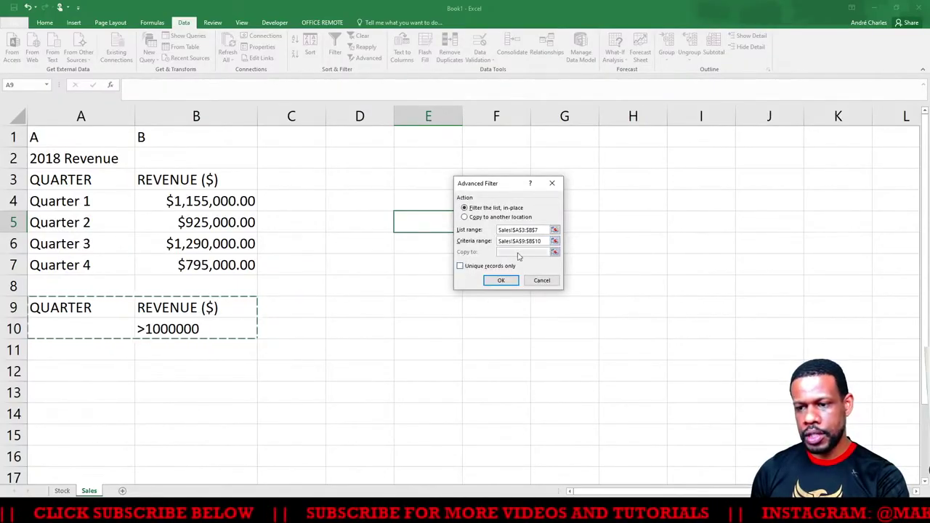
Copy the filtered quarters to another location starting at A12 and run the filter.
click(554, 253)
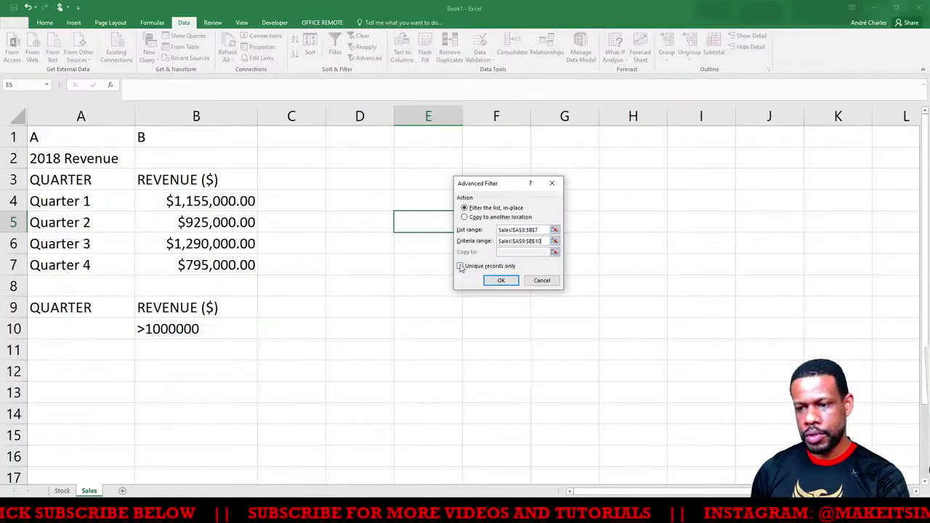
click(465, 216)
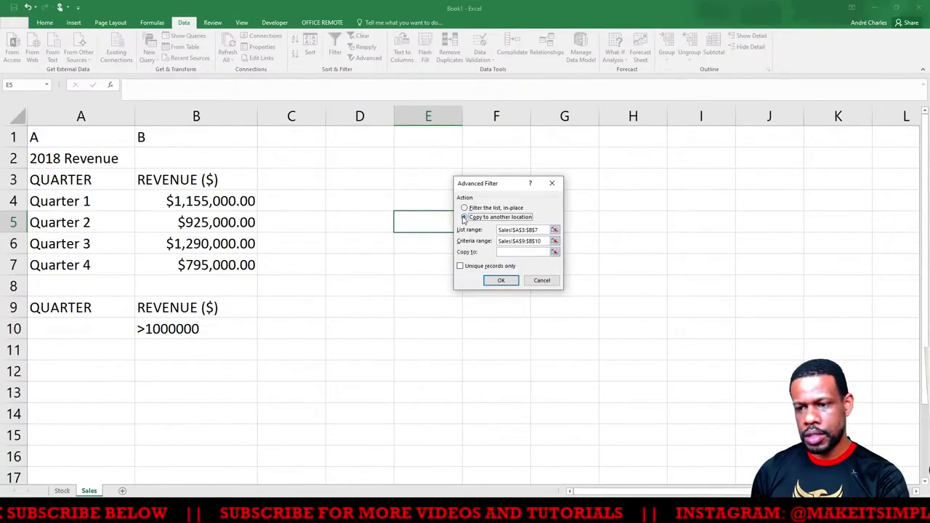
click(554, 253)
click(61, 369)
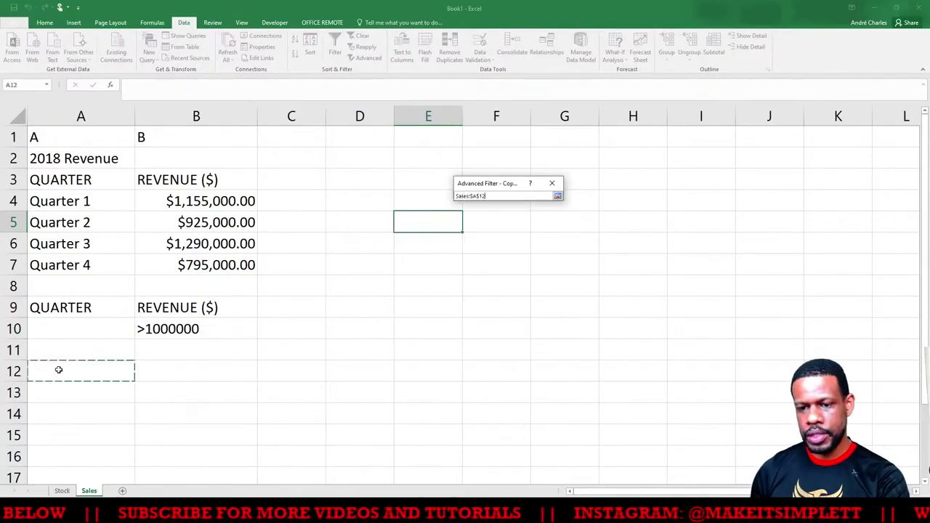
click(557, 195)
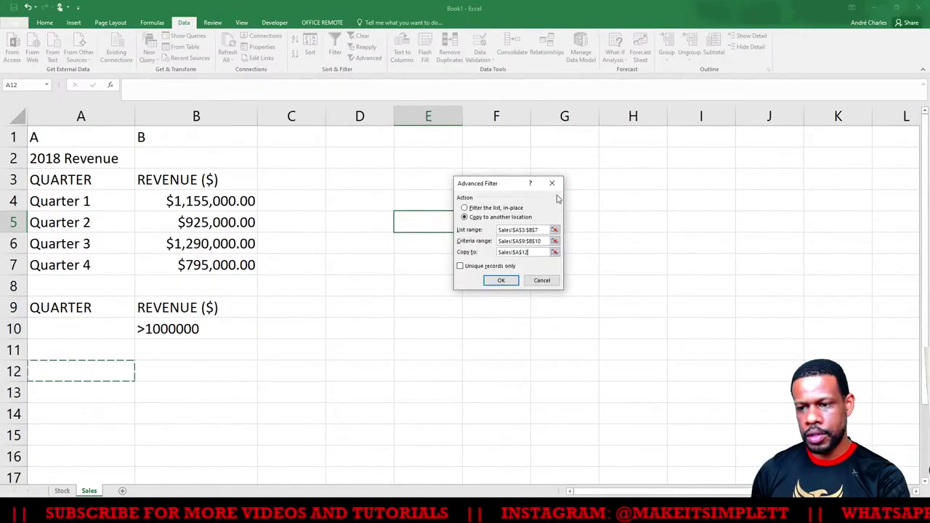
click(501, 280)
click(346, 318)
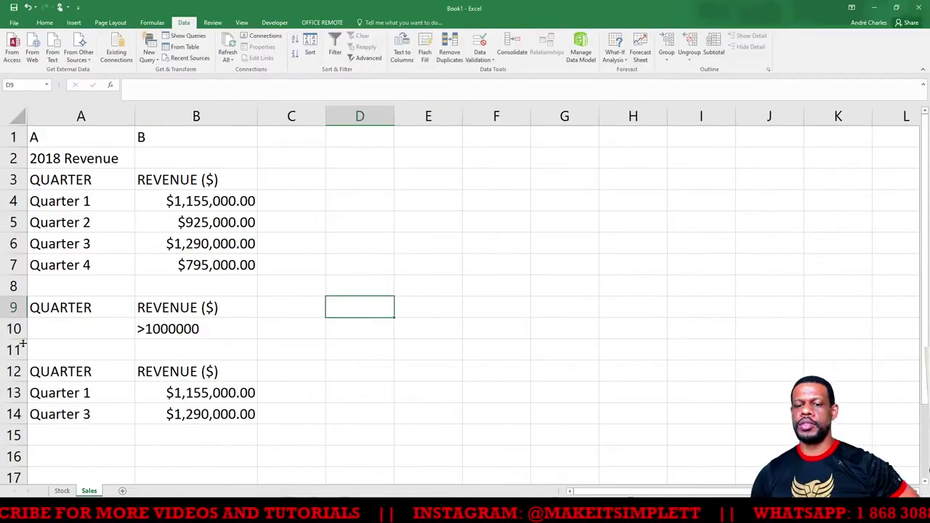
Review the extracted rows in A12:B14 and the B10 criterion, then return to the exam PDF.
click(83, 369)
shift+click(186, 413)
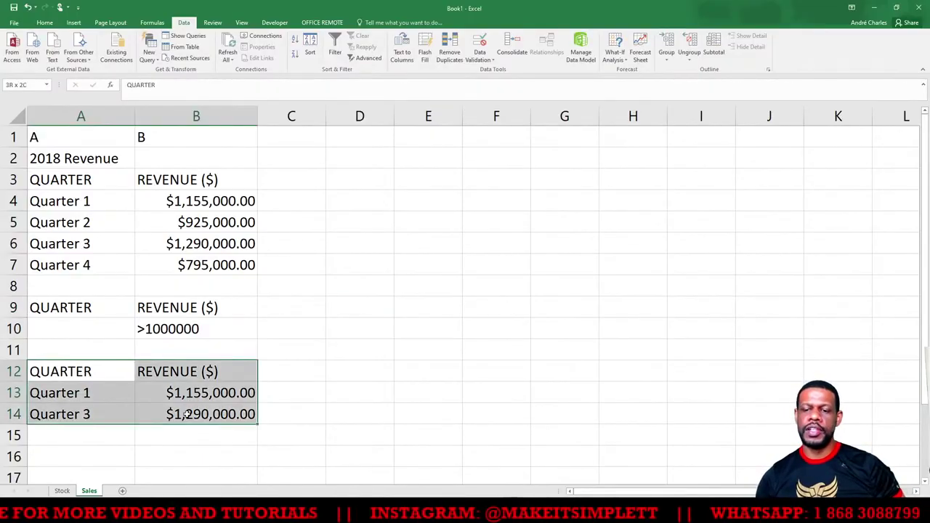
click(169, 325)
key(alt+Tab)
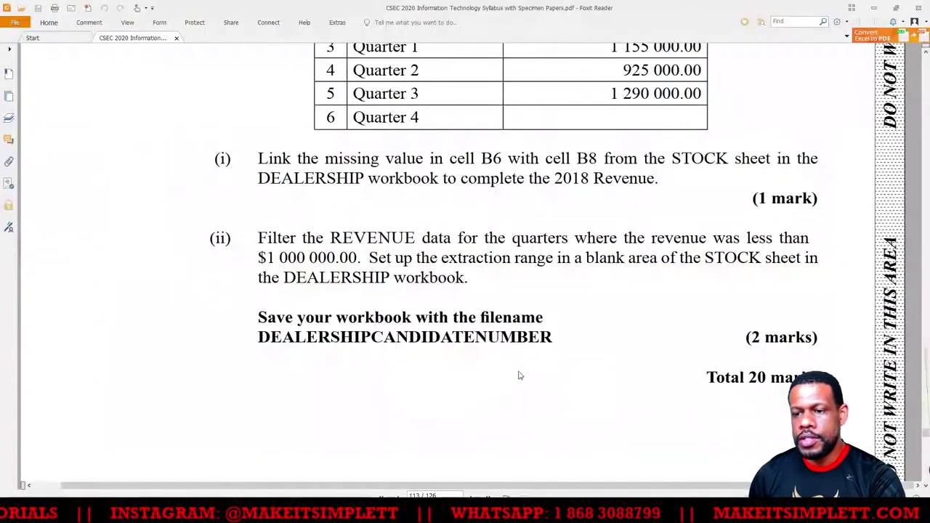